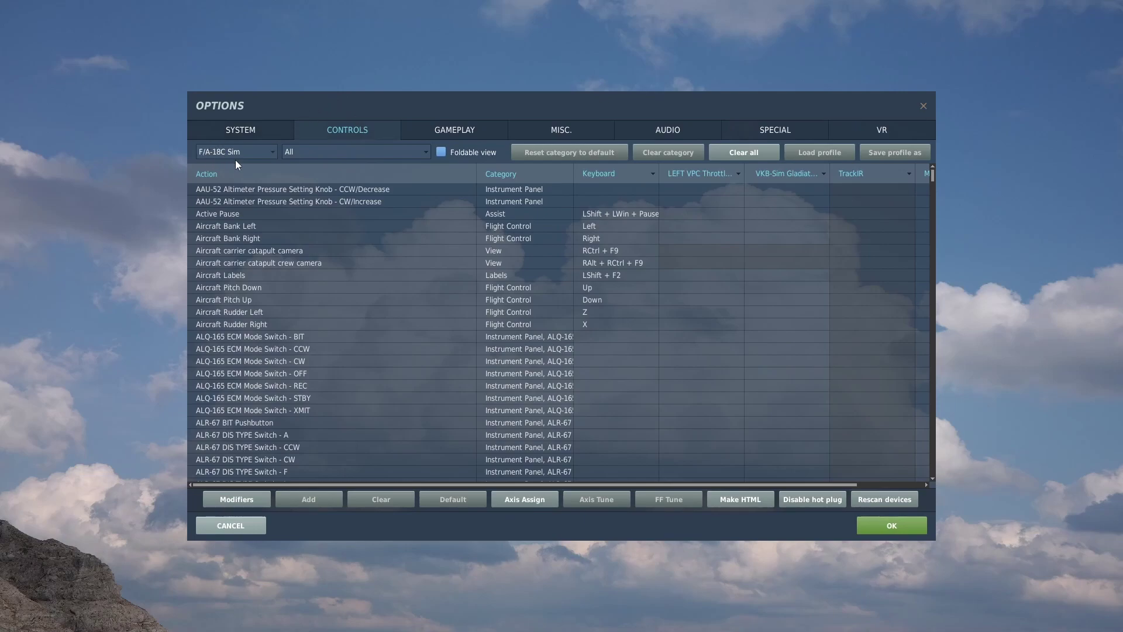
# Filter to axis commands and inspect the Pitch (JOY_Y) curve: deadzone 4, curvature 15.
pyautogui.click(531, 500)
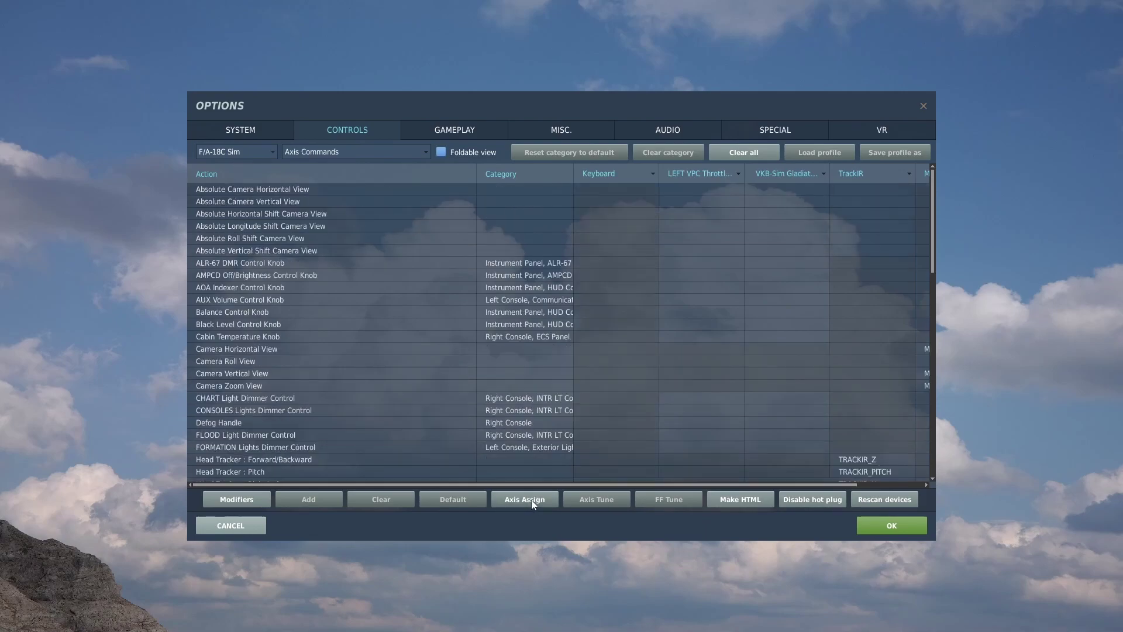
pyautogui.scroll(-1, 681, 322)
pyautogui.scroll(-3, 685, 317)
pyautogui.scroll(-1, 685, 317)
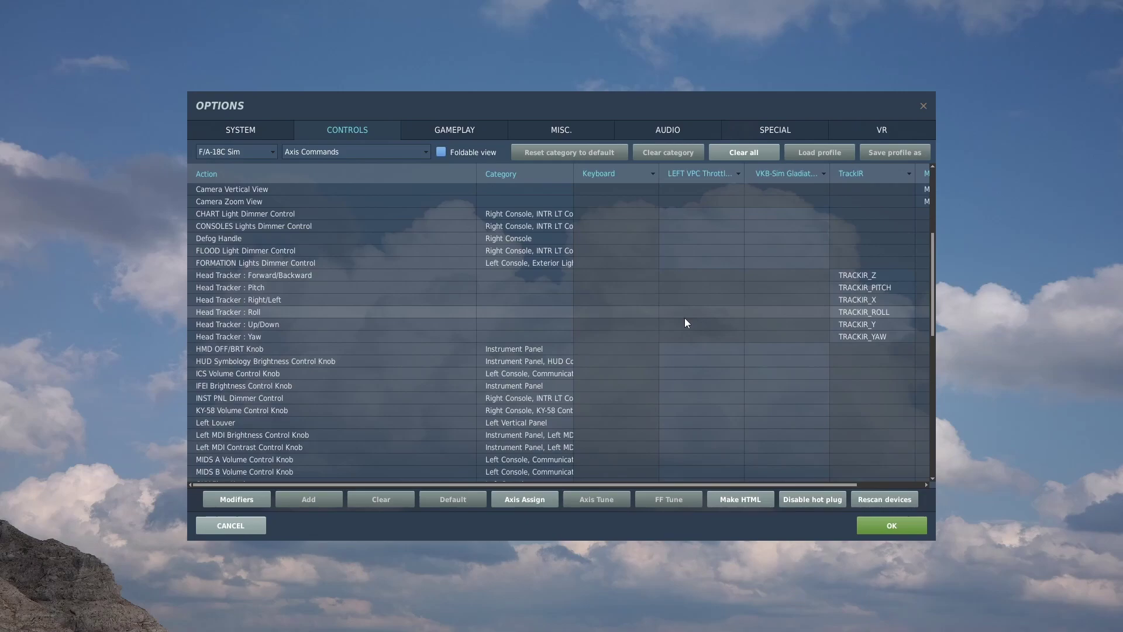
pyautogui.scroll(-3, 684, 317)
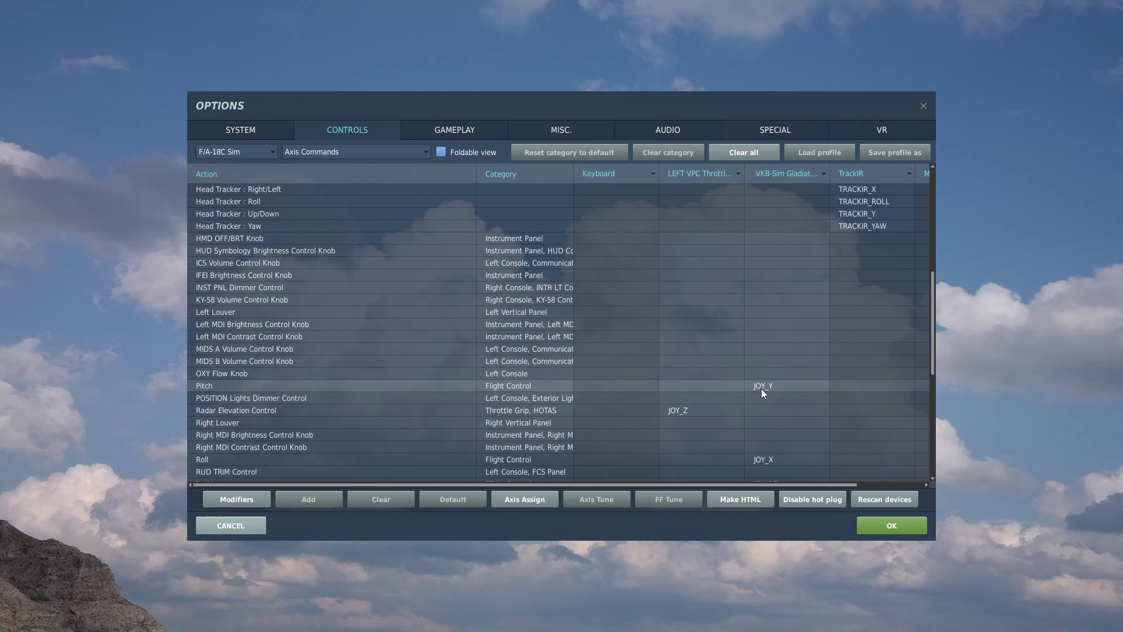
pyautogui.click(760, 388)
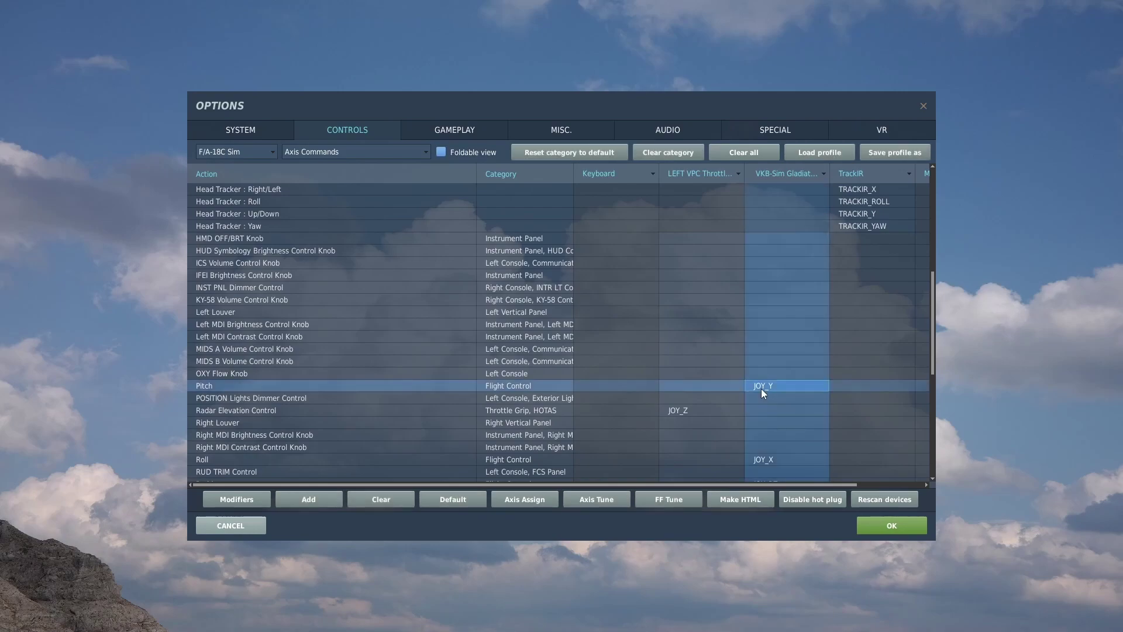
pyautogui.click(612, 499)
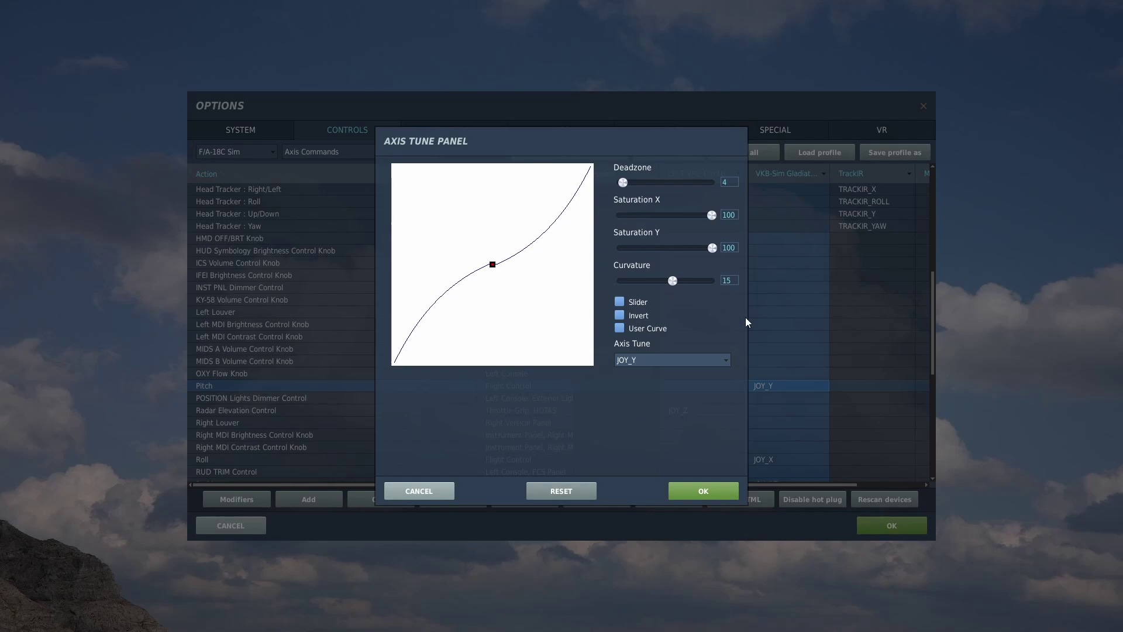
# Close the Pitch curve settings and review the Roll (JOY_X) response curve.
pyautogui.click(712, 490)
pyautogui.click(766, 460)
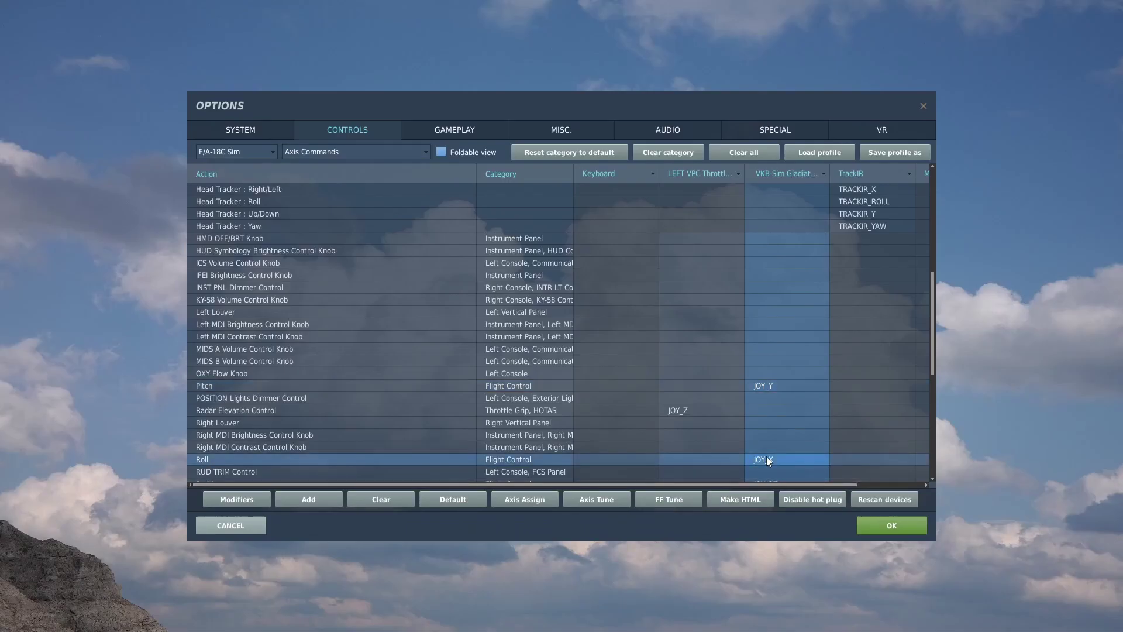
pyautogui.scroll(-1, 799, 342)
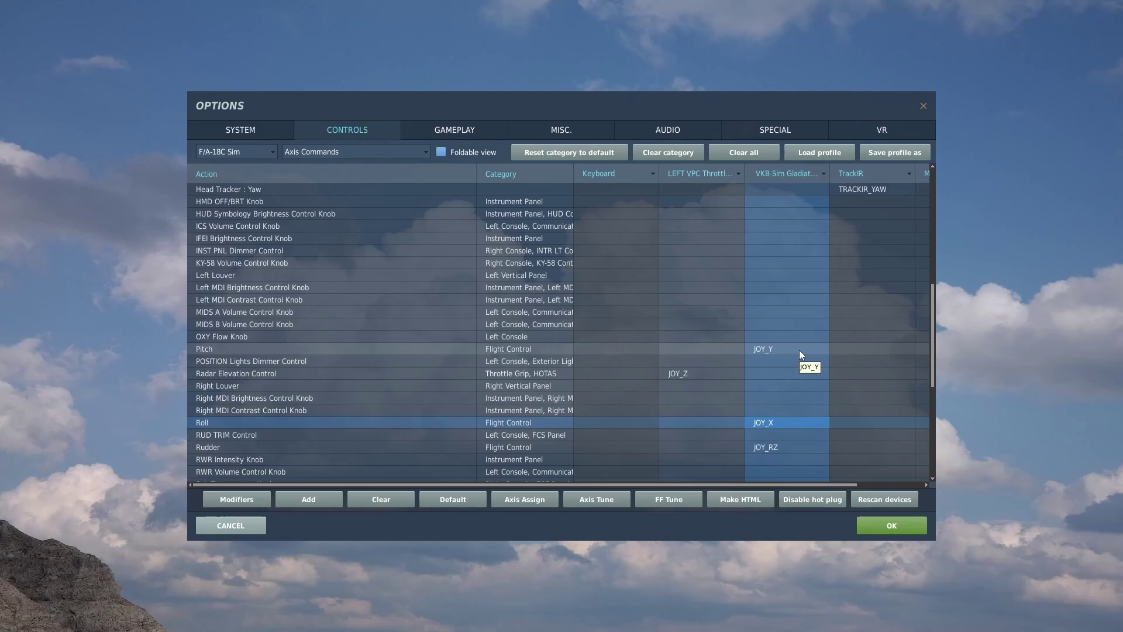
pyautogui.click(591, 497)
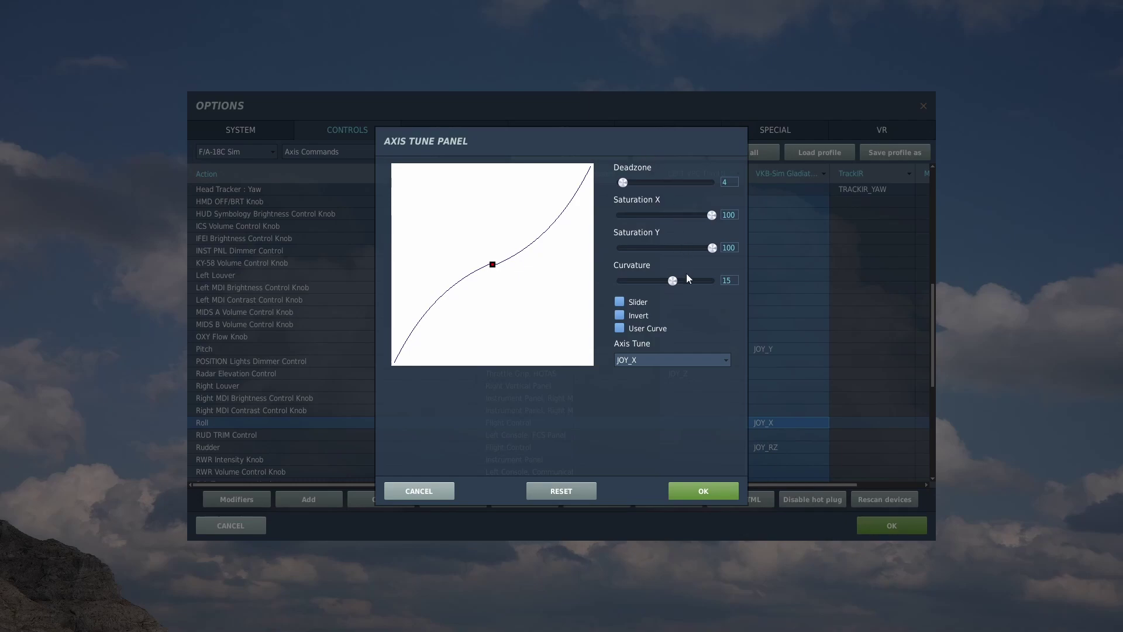
pyautogui.click(690, 490)
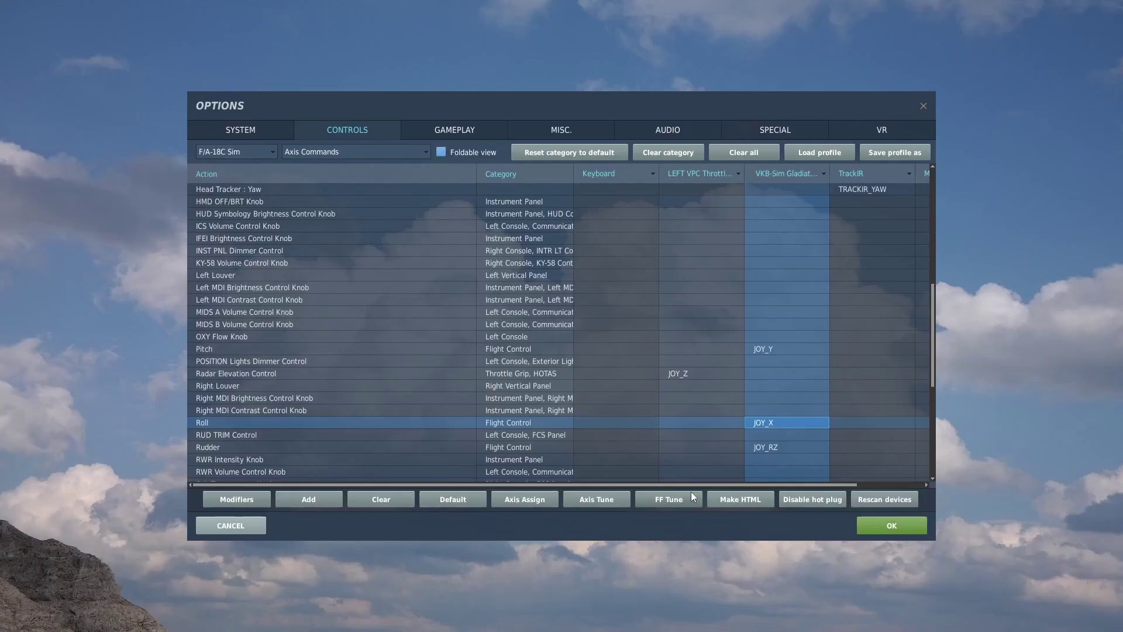
# Review the Rudder (JOY_RZ) curve: deadzone 0, saturation 100/100, curvature 10.
pyautogui.click(767, 450)
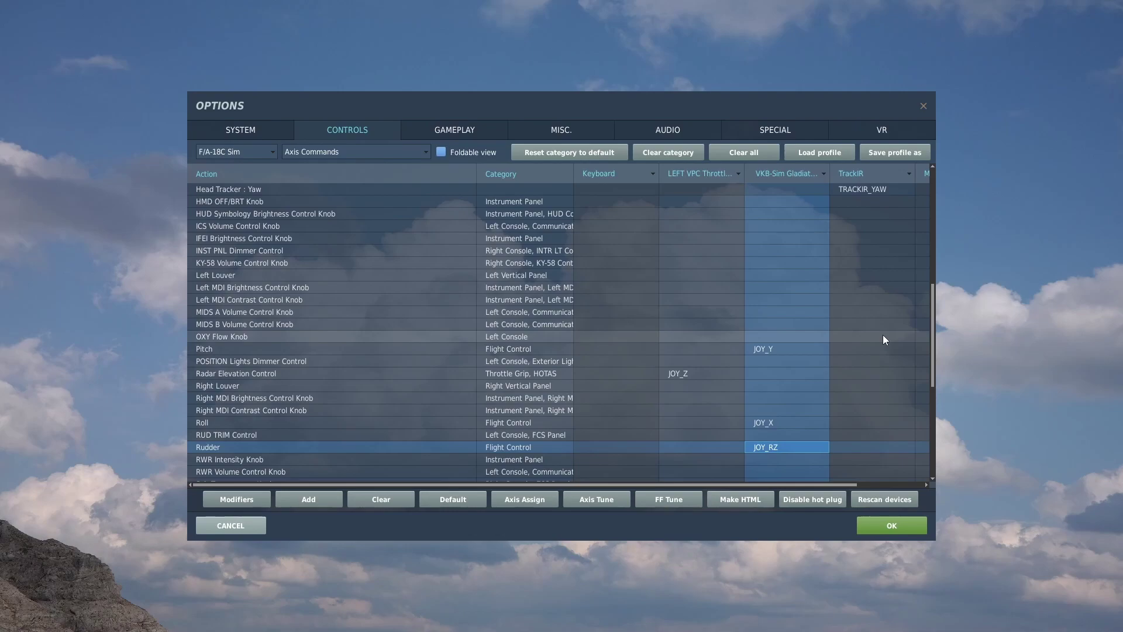
pyautogui.click(605, 502)
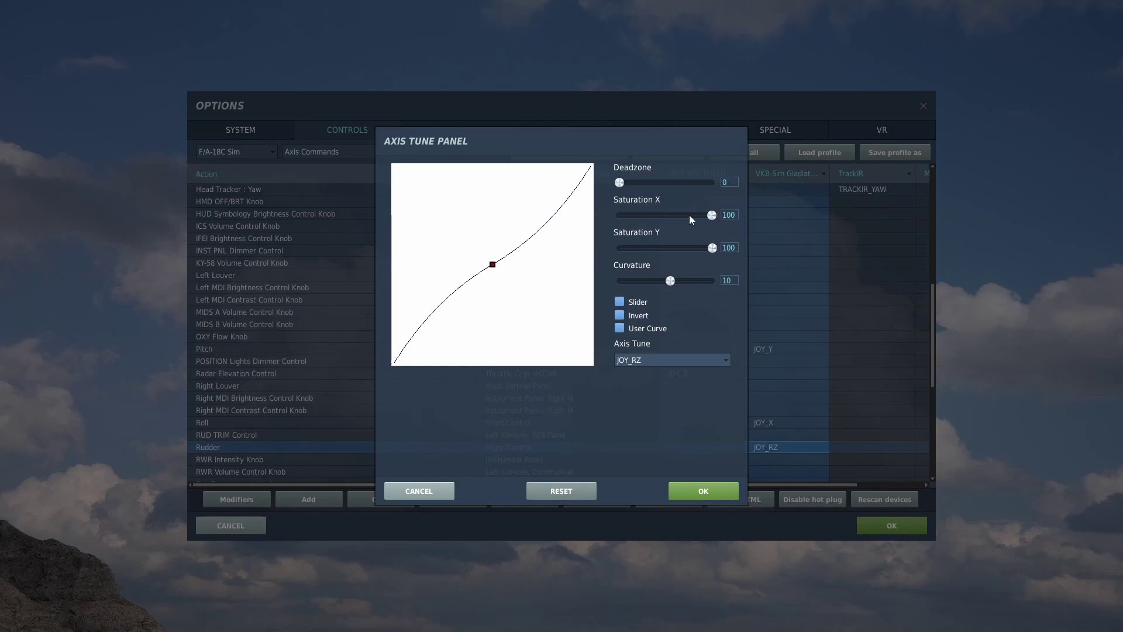
pyautogui.click(691, 488)
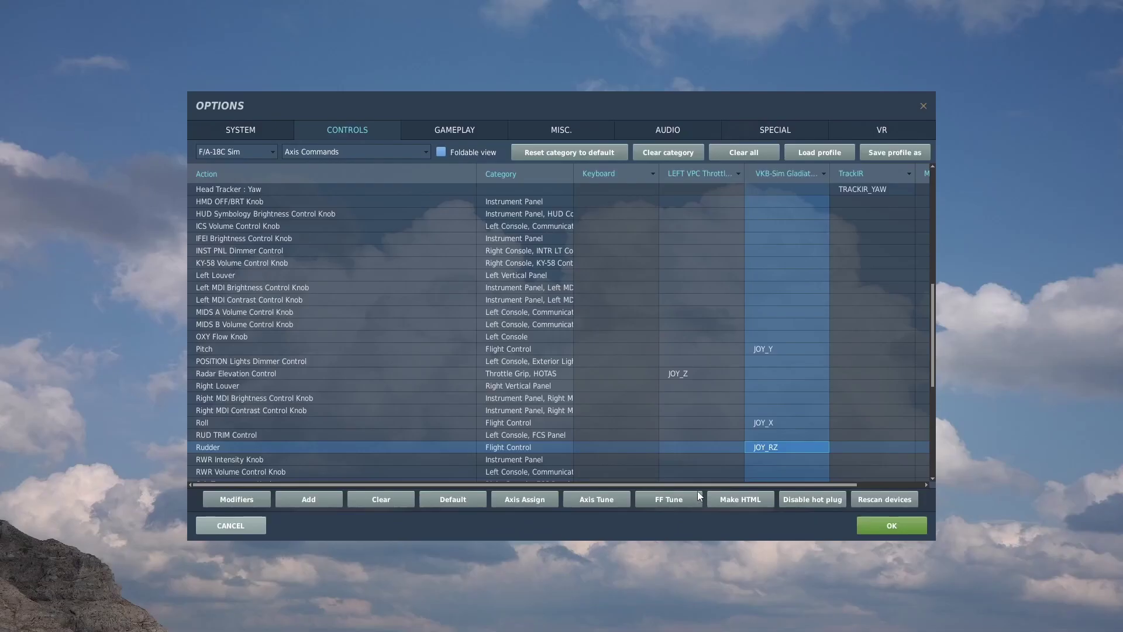
# Inspect the Radar Elevation (JOY_Z) and throttle designator horizontal axis bindings.
pyautogui.click(691, 376)
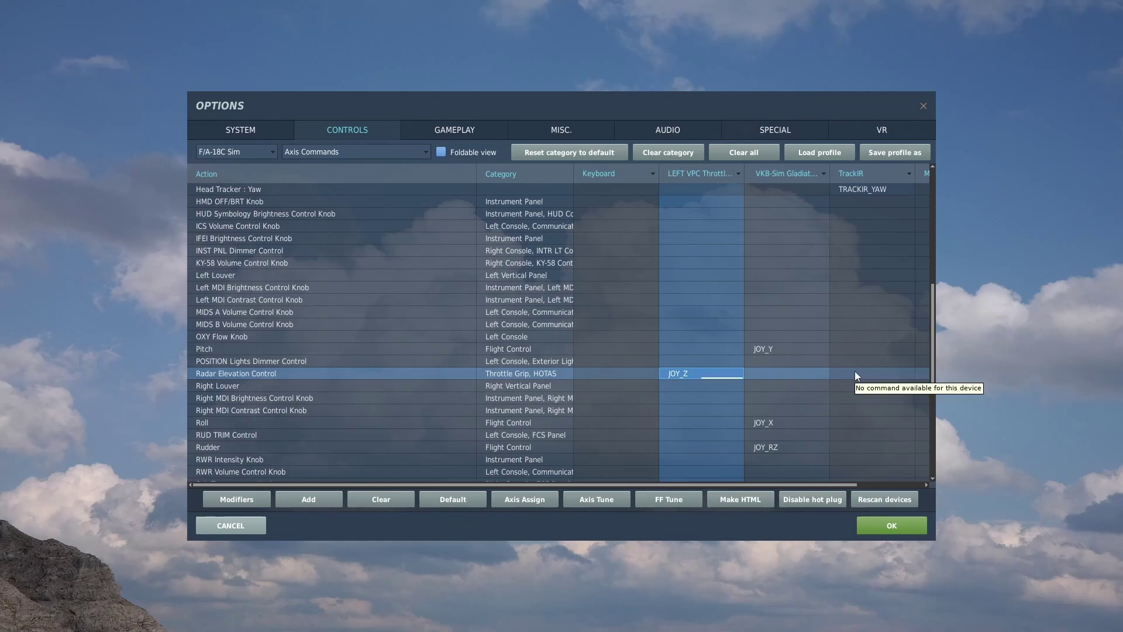
pyautogui.scroll(-1, 855, 374)
pyautogui.scroll(-4, 856, 375)
pyautogui.scroll(-1, 854, 376)
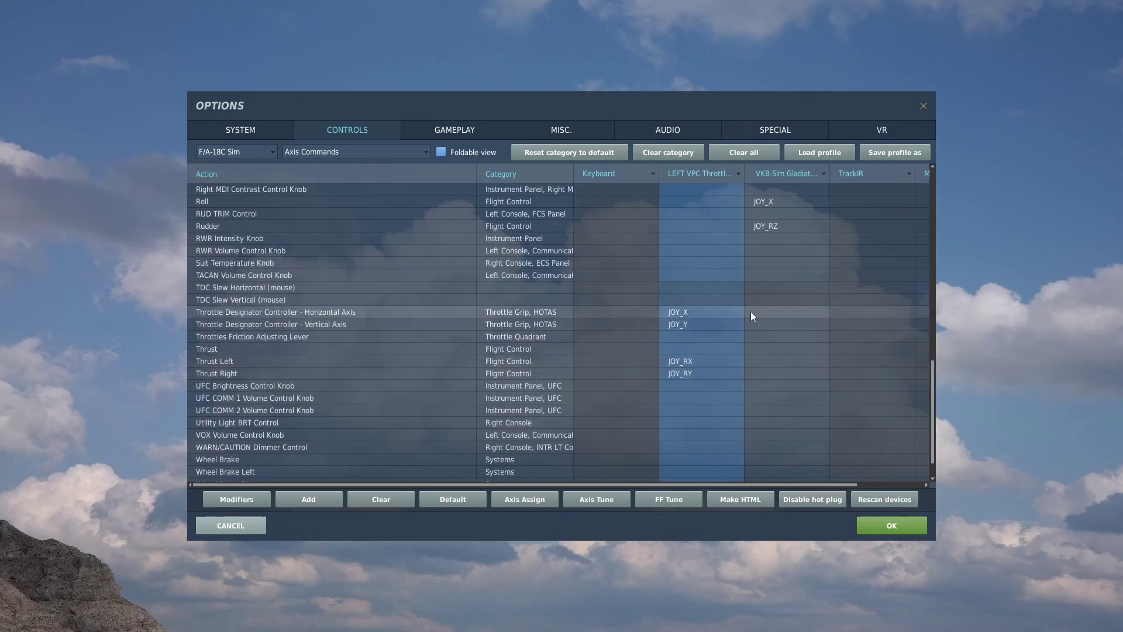
pyautogui.click(731, 313)
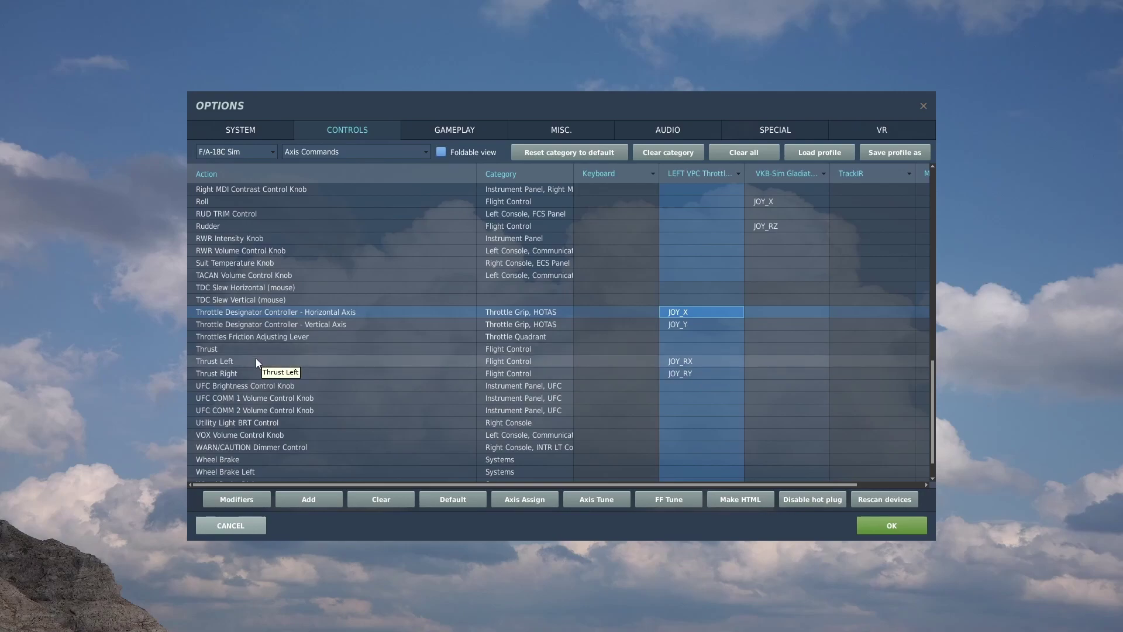
pyautogui.scroll(-1, 281, 370)
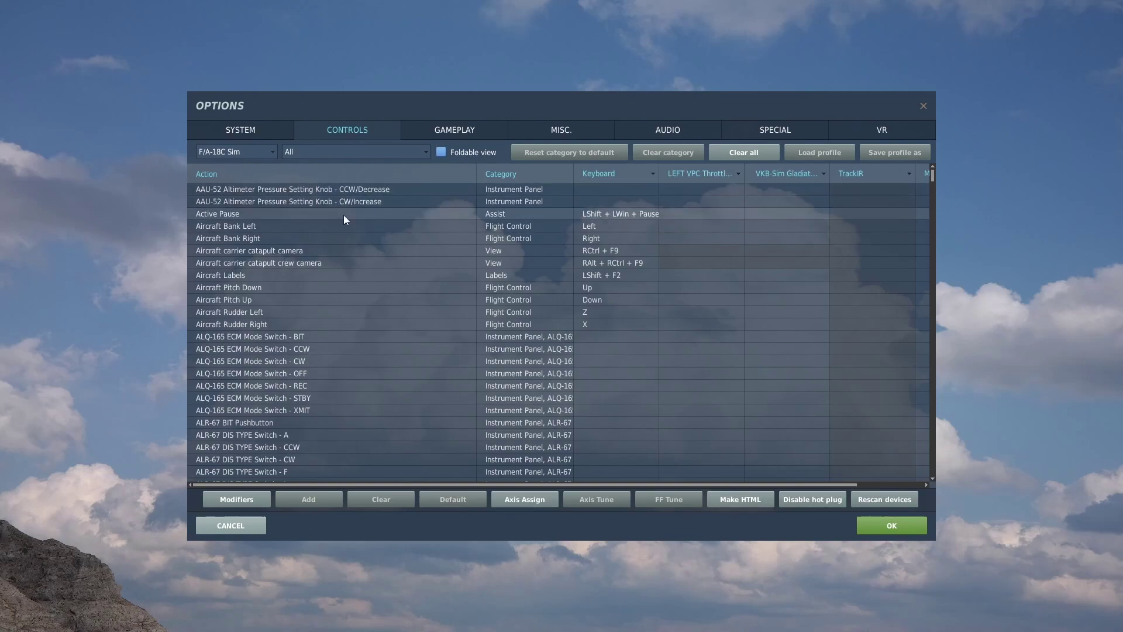
pyautogui.scroll(-2, 406, 220)
pyautogui.scroll(-1, 439, 245)
pyautogui.scroll(-2, 460, 259)
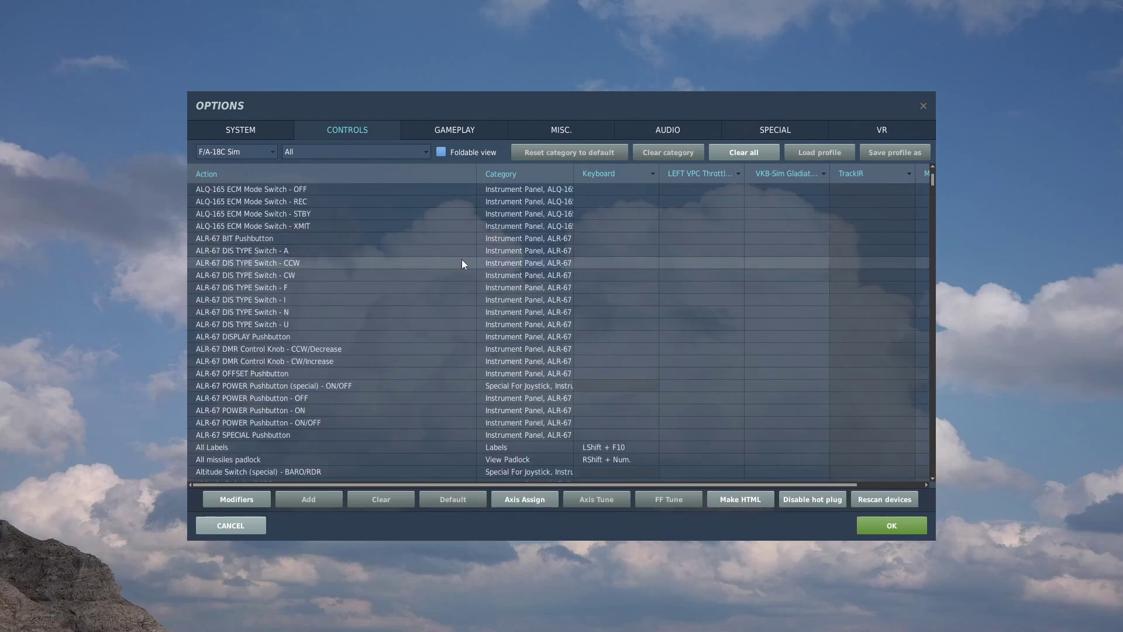
pyautogui.scroll(-1, 463, 263)
pyautogui.scroll(-1, 466, 268)
pyautogui.scroll(-4, 465, 267)
pyautogui.scroll(-3, 466, 268)
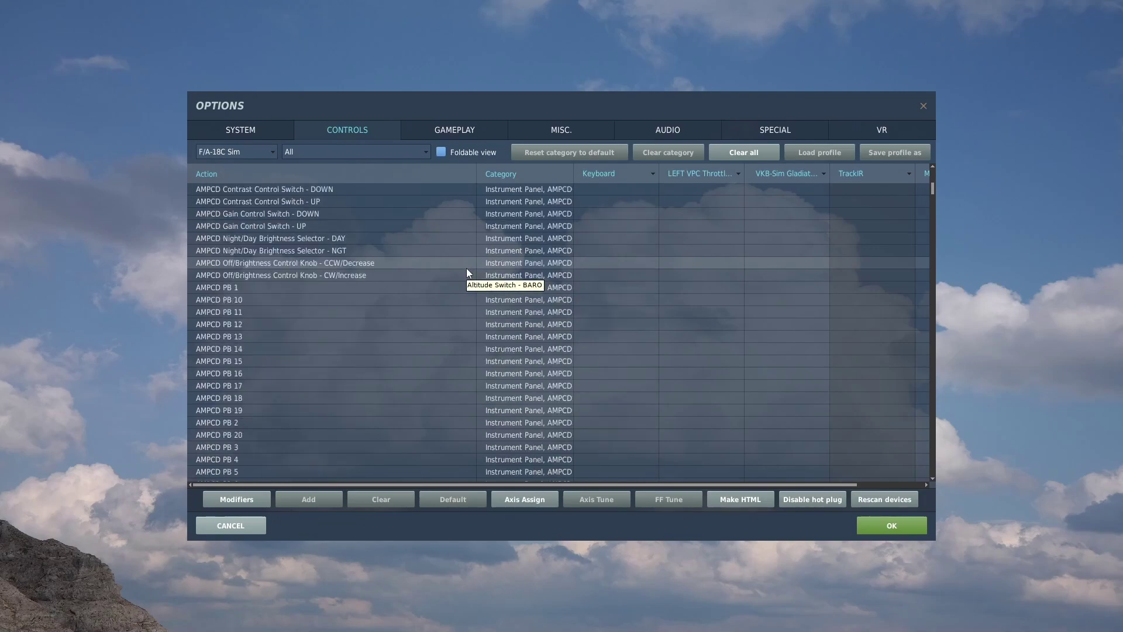
pyautogui.scroll(-3, 466, 273)
pyautogui.scroll(-3, 466, 273)
pyautogui.scroll(-3, 466, 275)
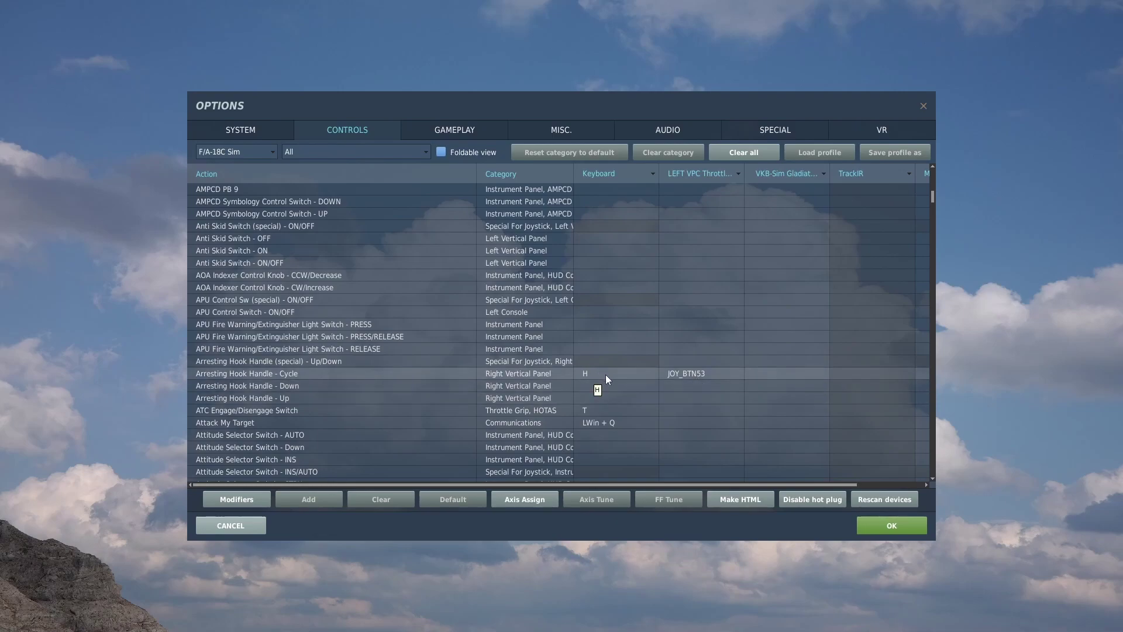
pyautogui.scroll(-4, 682, 401)
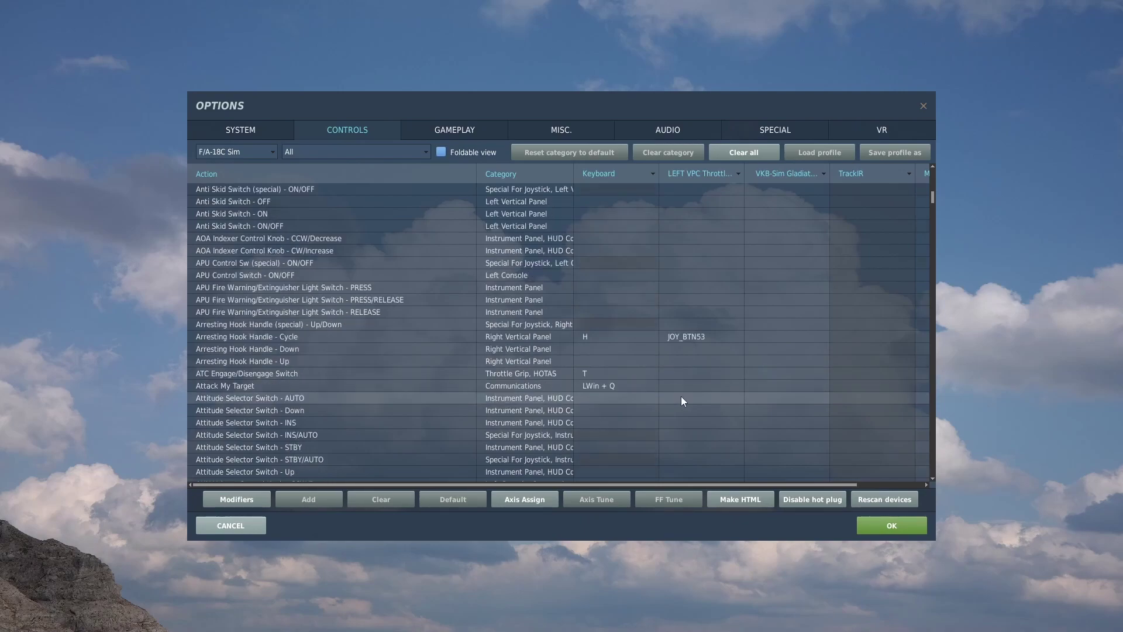
pyautogui.scroll(-2, 682, 401)
pyautogui.scroll(-2, 681, 402)
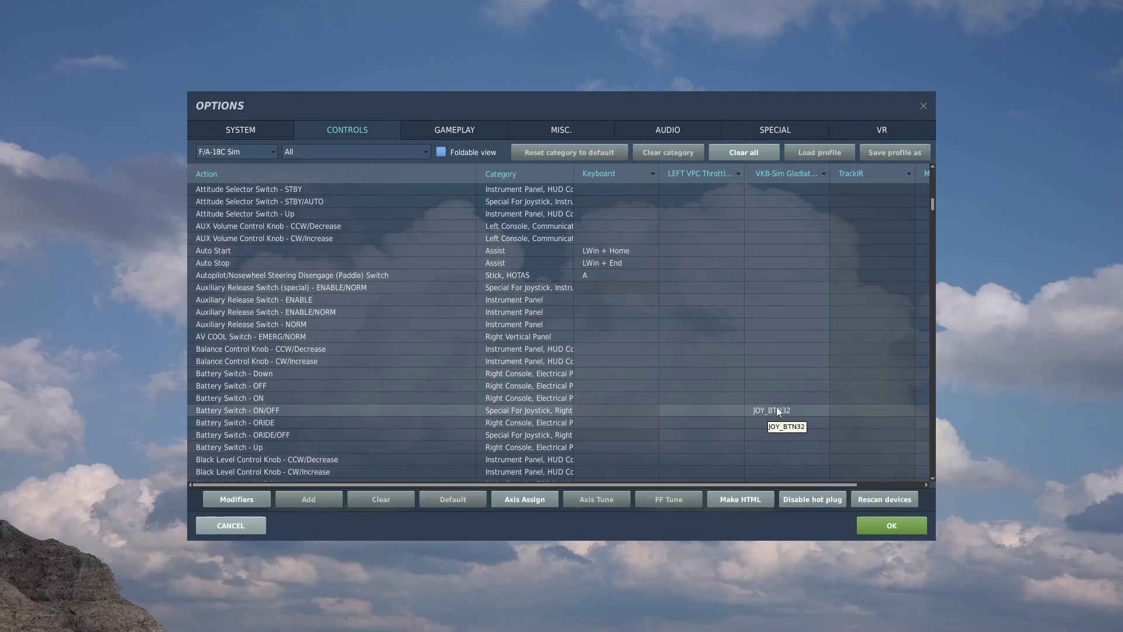
pyautogui.scroll(-2, 733, 397)
pyautogui.scroll(-2, 733, 397)
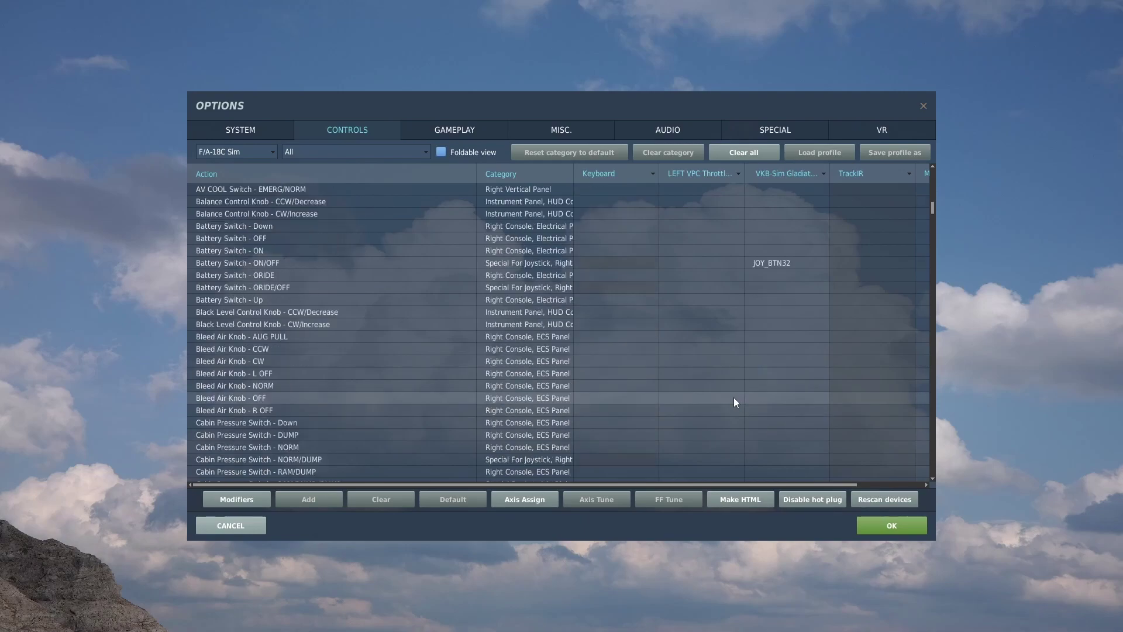
pyautogui.scroll(-2, 733, 397)
pyautogui.scroll(-1, 733, 399)
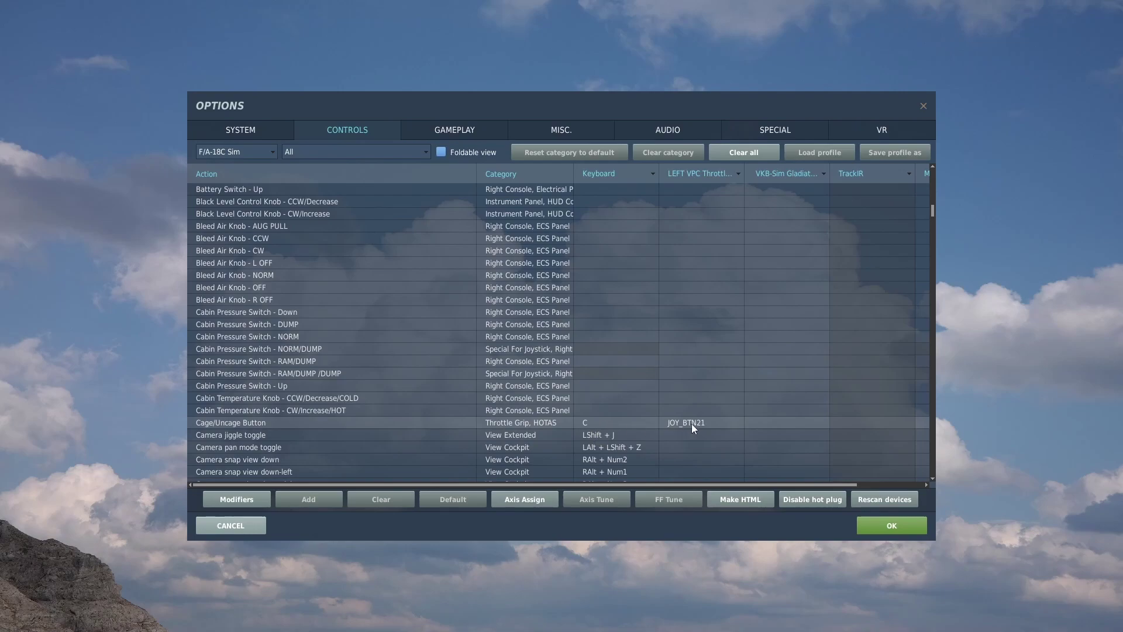
pyautogui.scroll(-1, 691, 423)
pyautogui.scroll(-4, 698, 426)
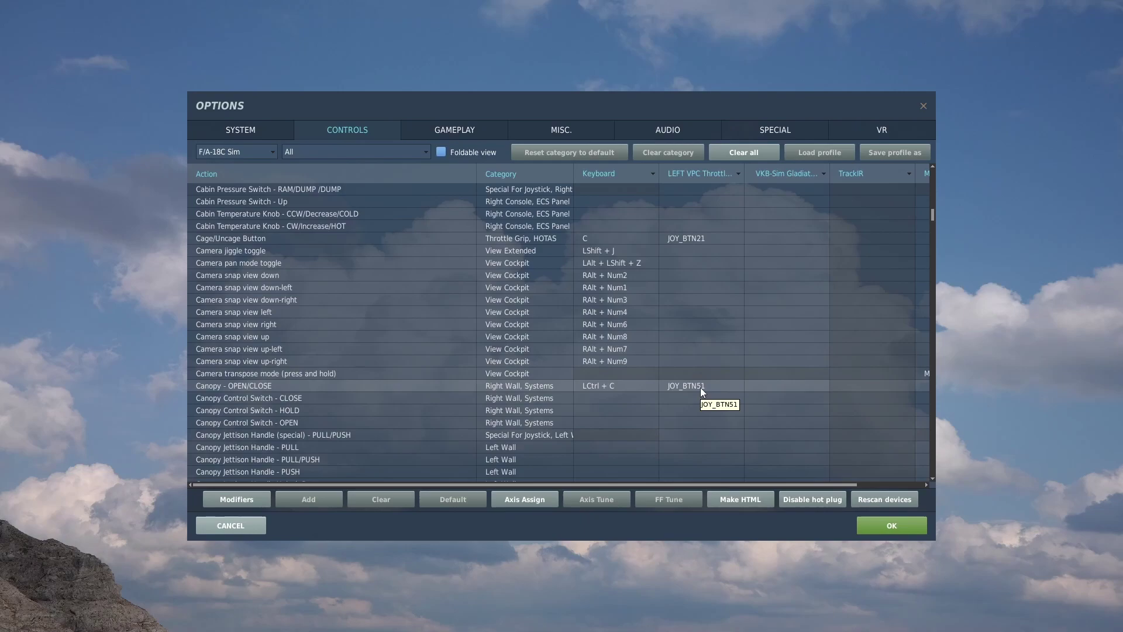
pyautogui.scroll(-2, 701, 389)
pyautogui.scroll(-3, 702, 389)
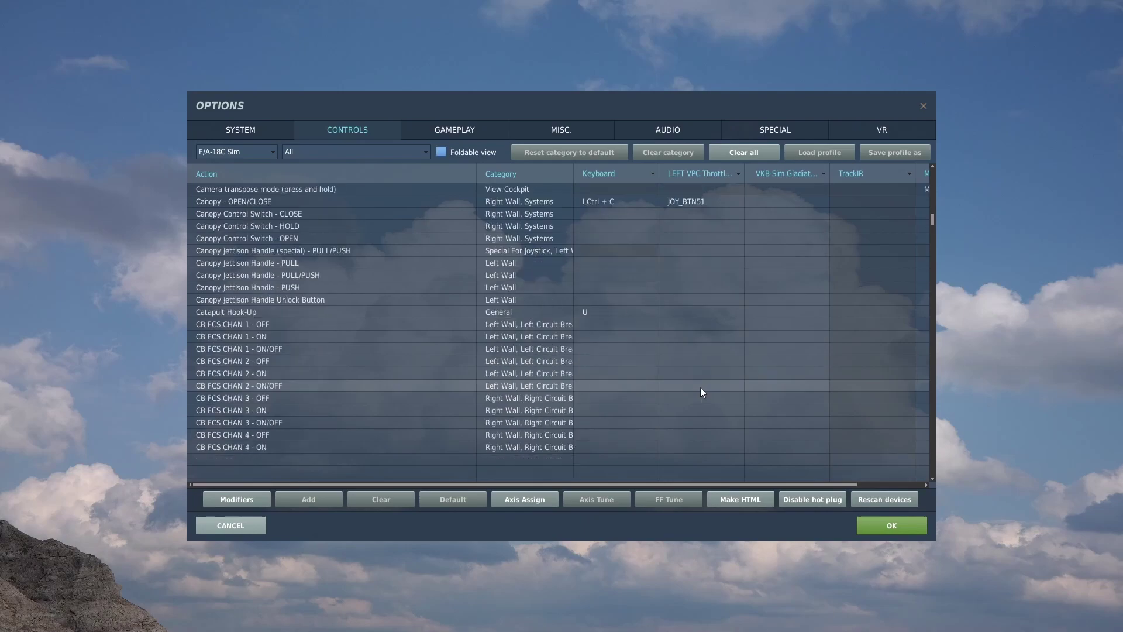
pyautogui.scroll(-2, 701, 388)
pyautogui.scroll(-3, 700, 388)
pyautogui.scroll(-3, 701, 389)
pyautogui.scroll(-2, 701, 389)
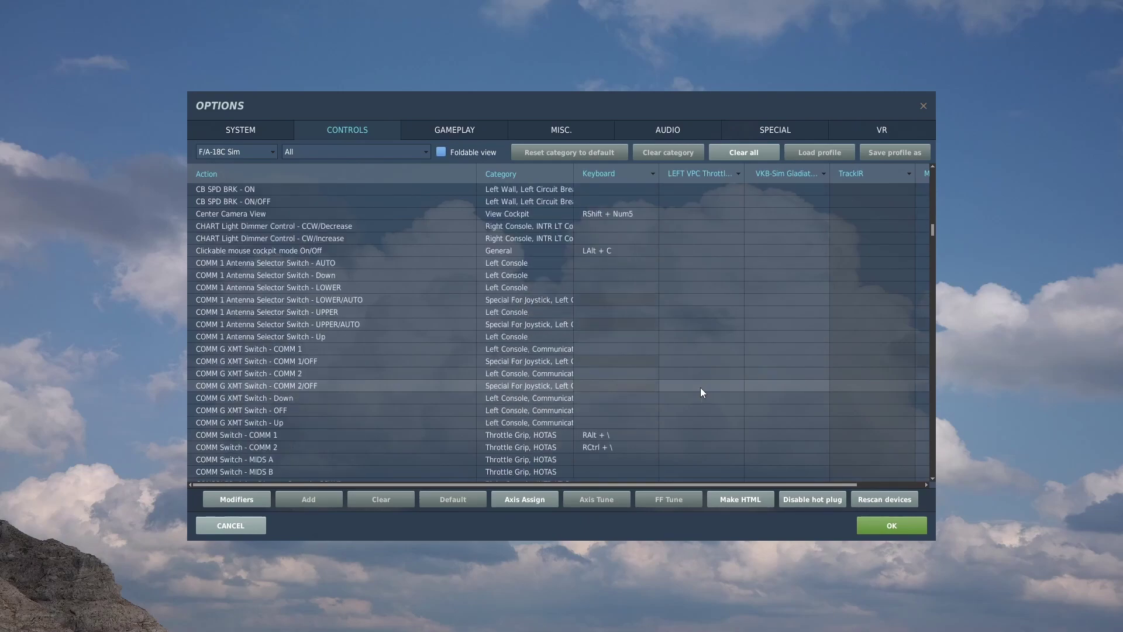
pyautogui.scroll(-2, 701, 388)
pyautogui.scroll(-1, 701, 389)
pyautogui.scroll(-2, 700, 389)
pyautogui.scroll(-3, 702, 389)
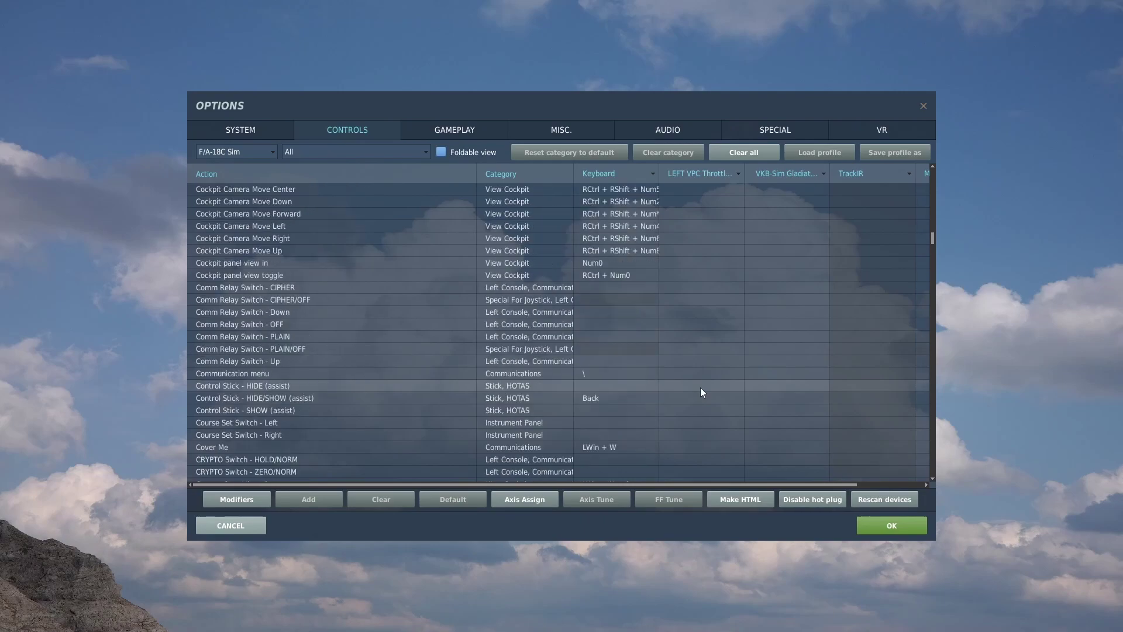
pyautogui.scroll(-2, 700, 388)
pyautogui.scroll(-3, 701, 393)
pyautogui.scroll(-1, 700, 392)
pyautogui.scroll(1, 701, 391)
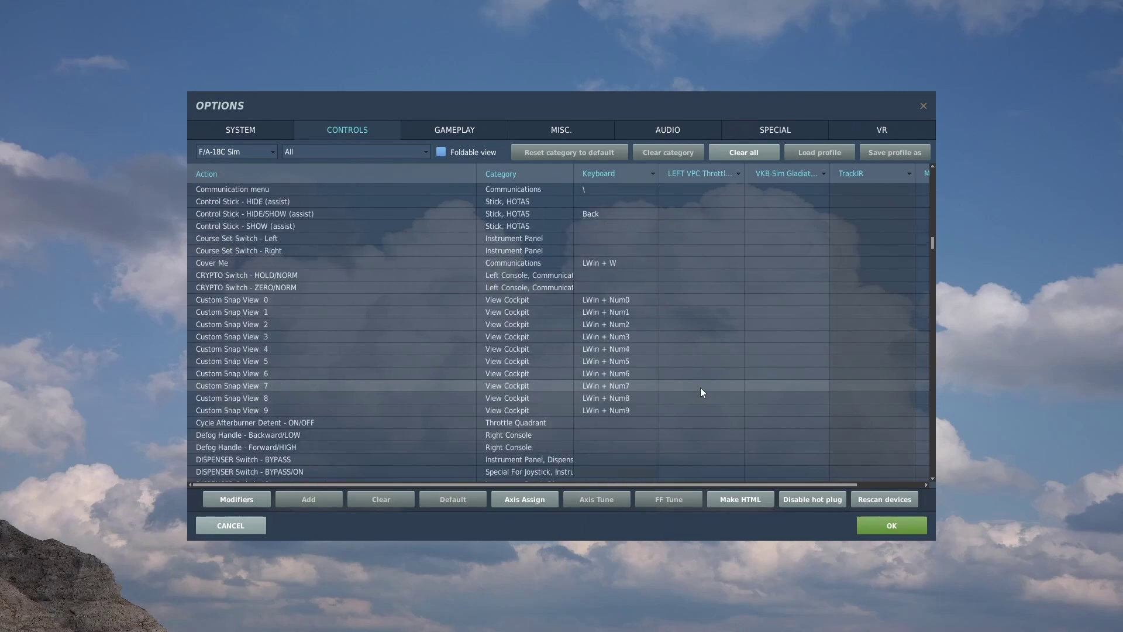
pyautogui.scroll(1, 700, 393)
pyautogui.scroll(2, 700, 392)
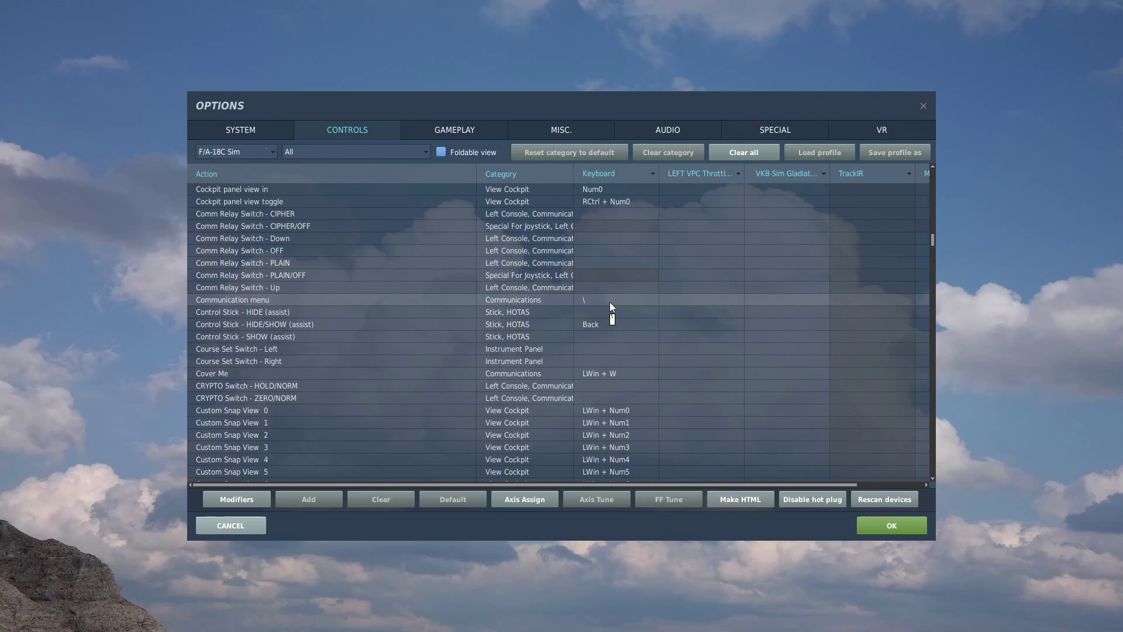
# Assign Communication menu to left VPC throttle button JOY_BTN77.
pyautogui.click(702, 303)
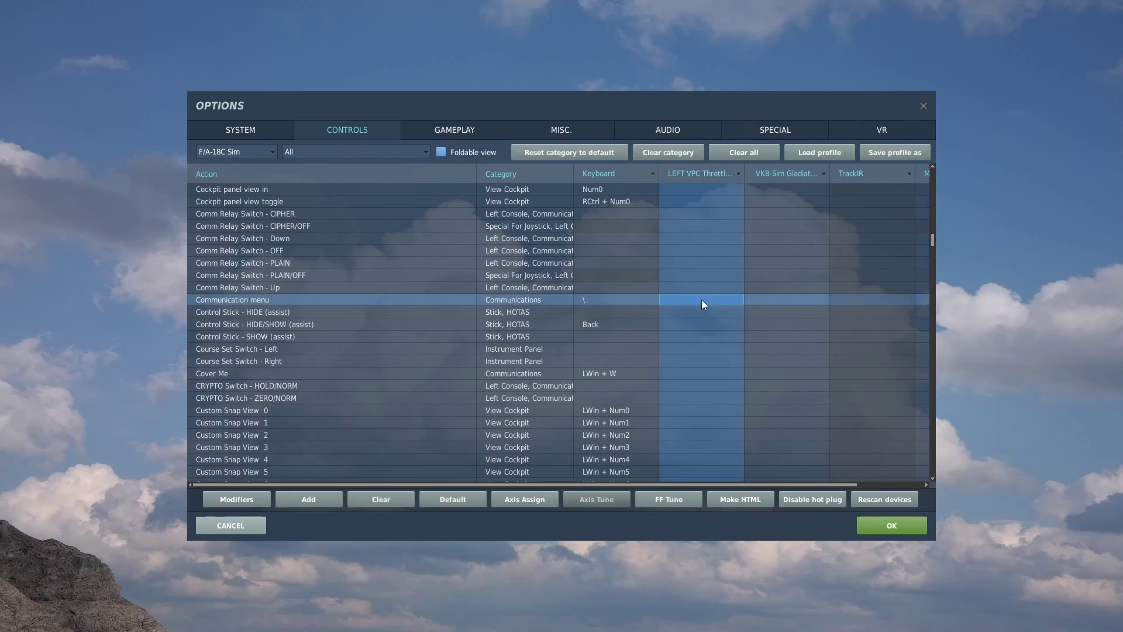
pyautogui.doubleClick(702, 304)
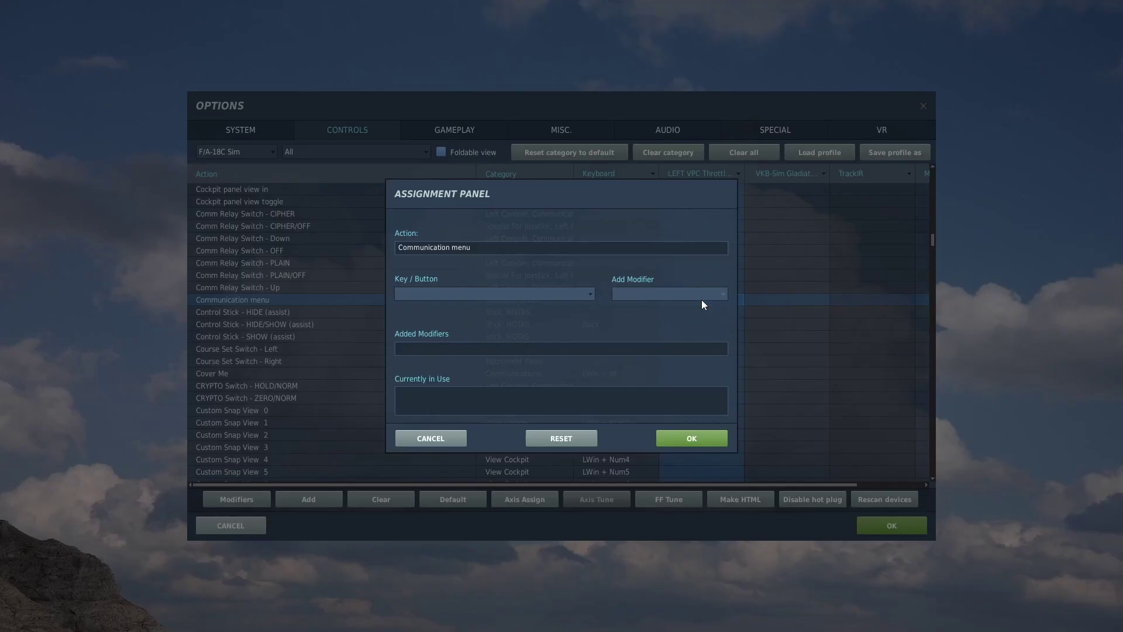
pyautogui.click(688, 436)
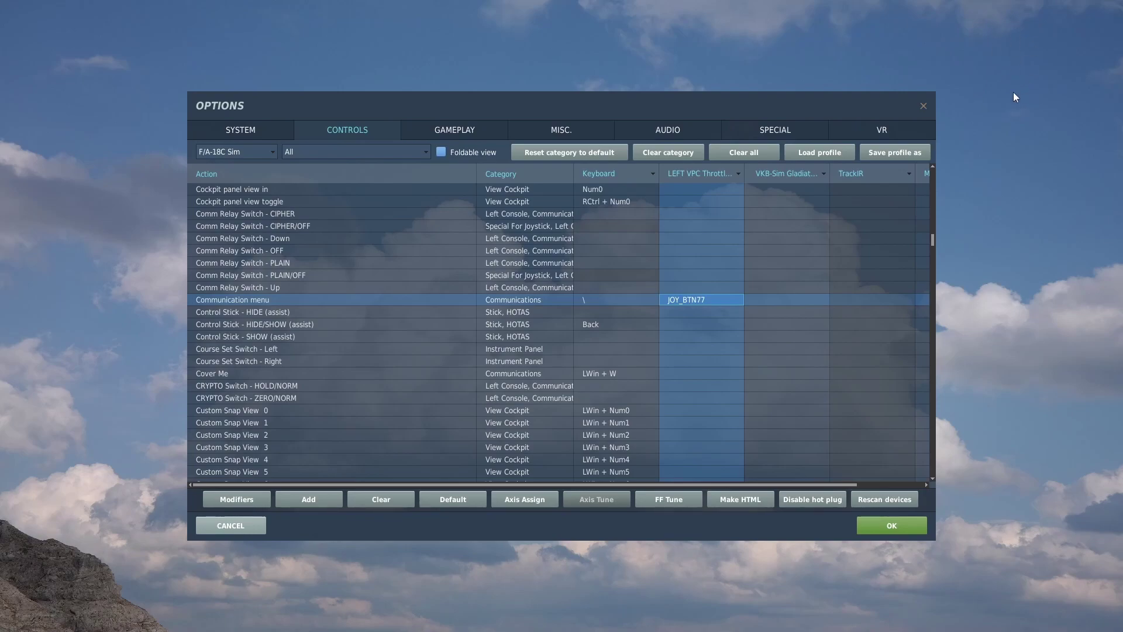
pyautogui.click(700, 327)
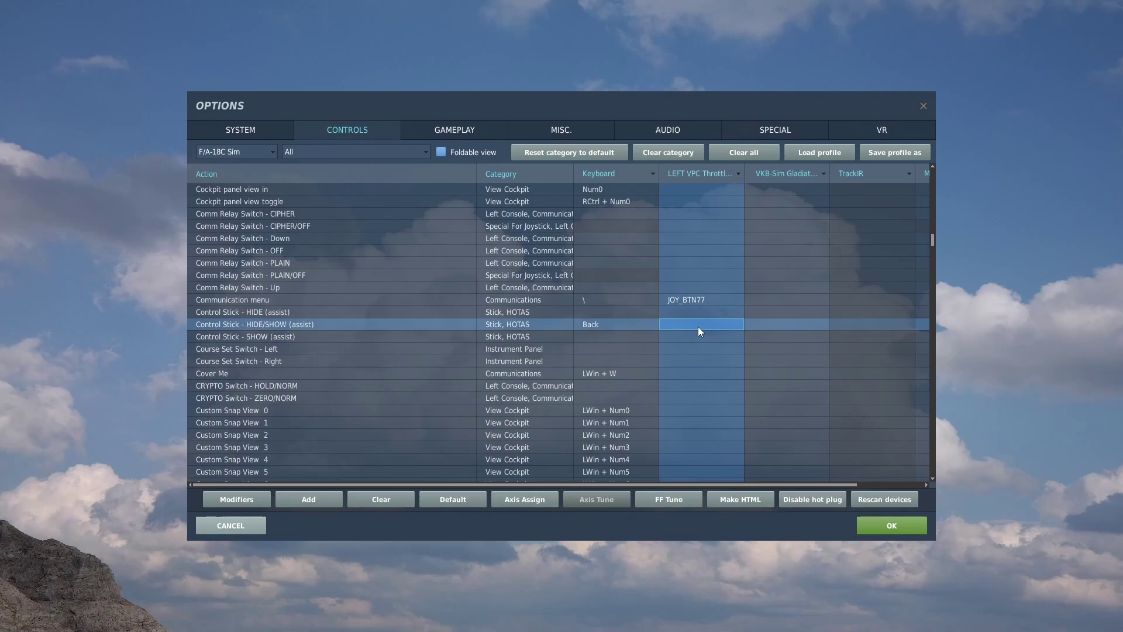
pyautogui.scroll(-2, 697, 327)
pyautogui.scroll(-4, 698, 329)
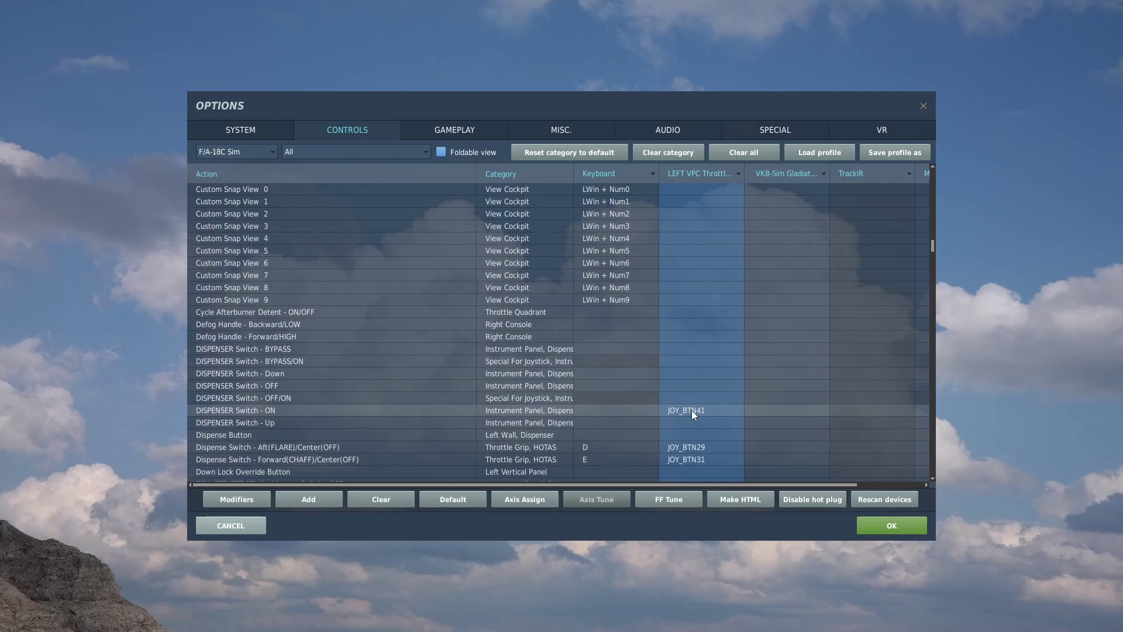
pyautogui.scroll(-1, 691, 410)
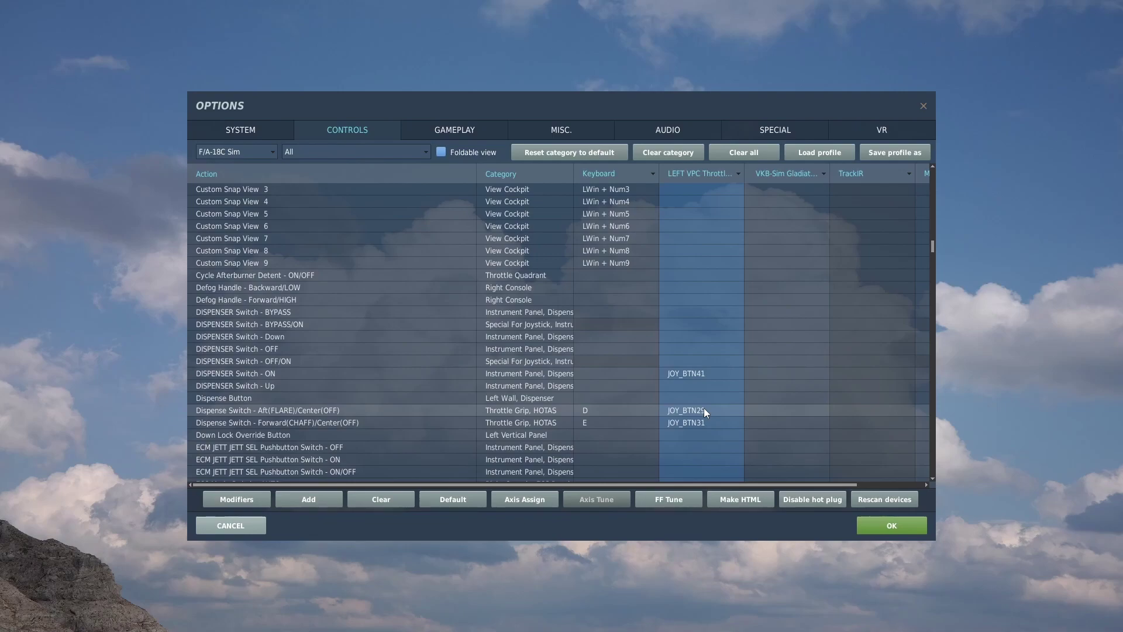
pyautogui.scroll(-2, 704, 407)
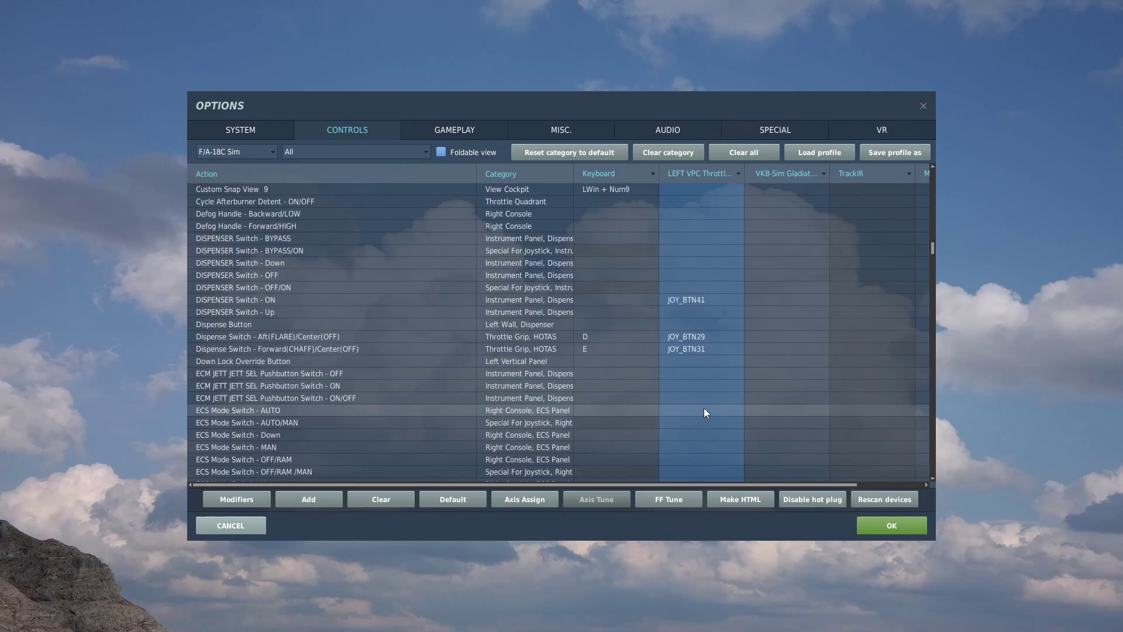
pyautogui.scroll(-2, 704, 408)
pyautogui.scroll(-1, 704, 408)
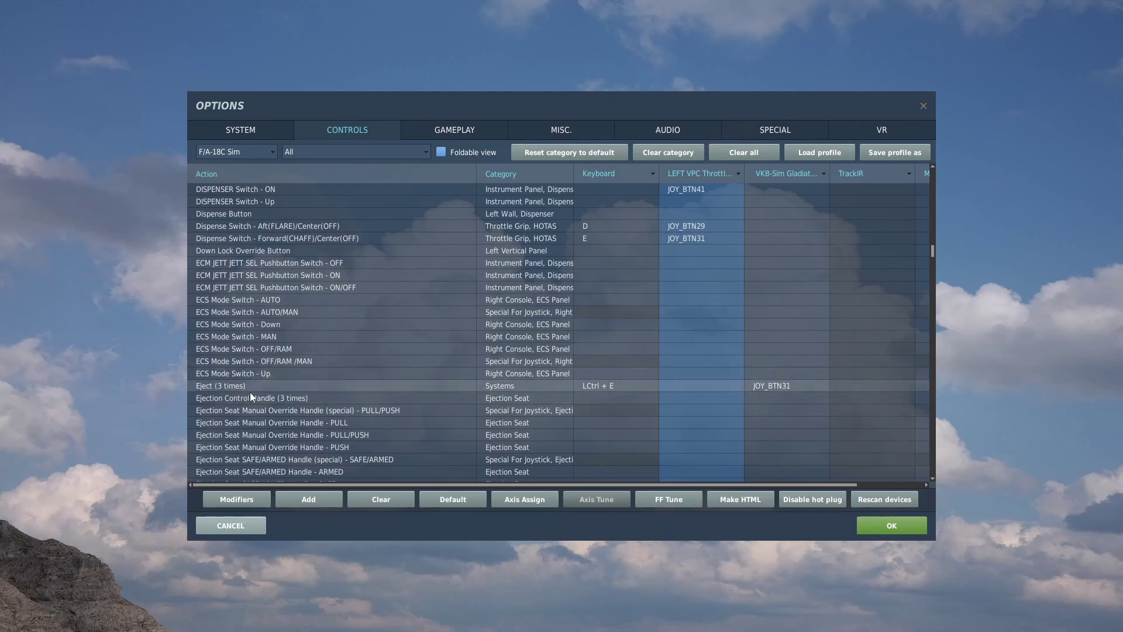
pyautogui.scroll(-1, 699, 385)
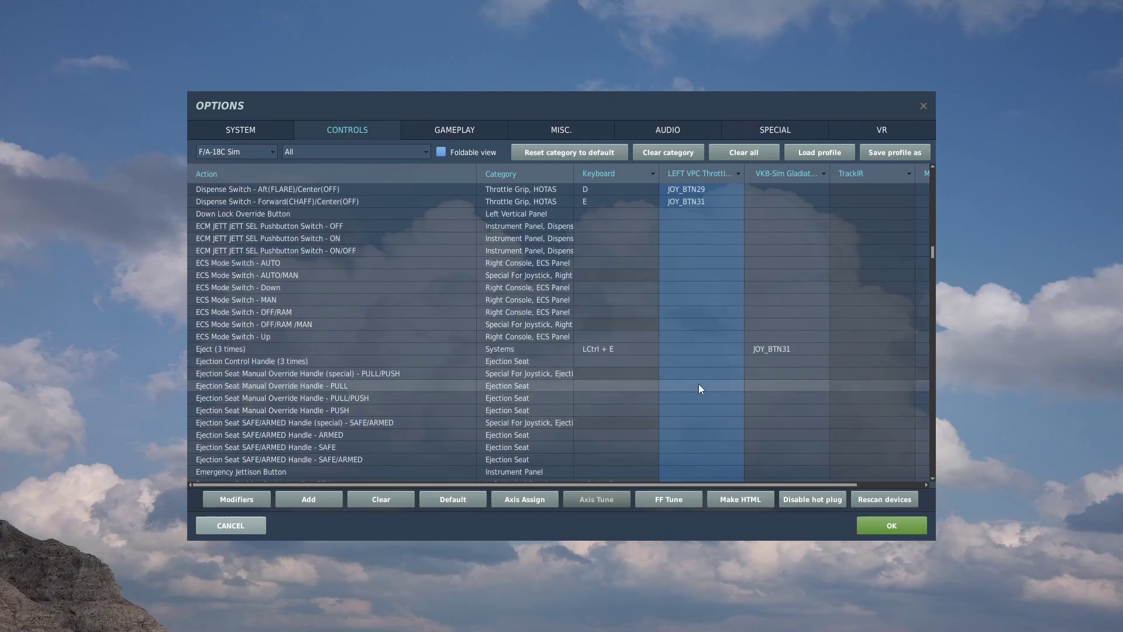
pyautogui.scroll(-4, 698, 383)
pyautogui.scroll(-1, 693, 384)
pyautogui.scroll(-3, 694, 383)
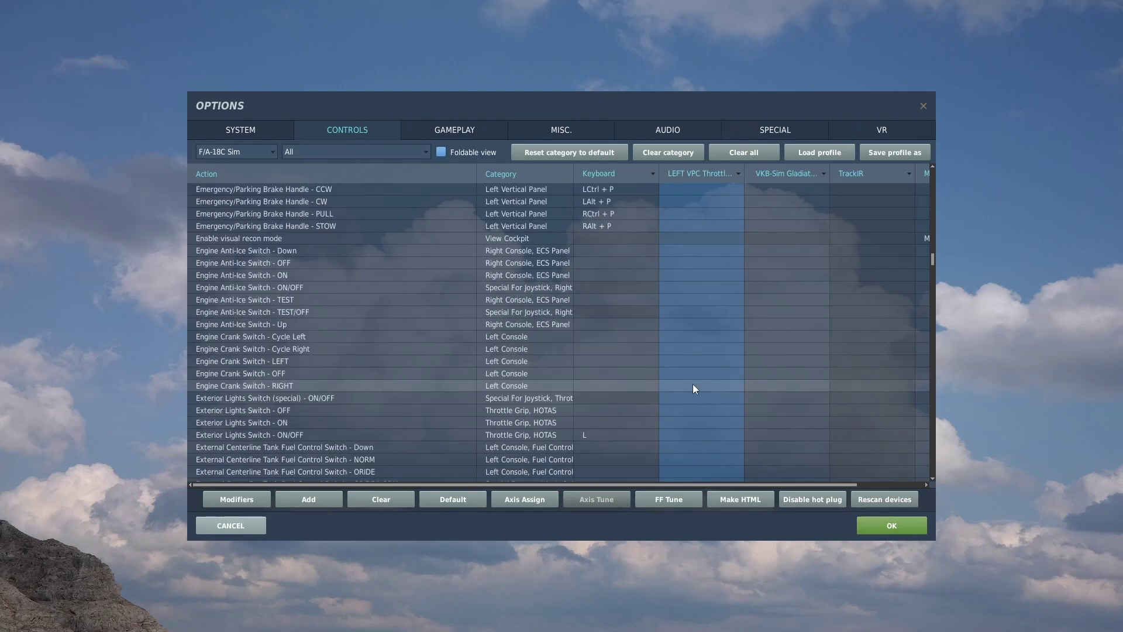
pyautogui.scroll(-1, 693, 384)
pyautogui.scroll(-1, 692, 383)
pyautogui.scroll(-2, 693, 383)
pyautogui.scroll(-2, 691, 383)
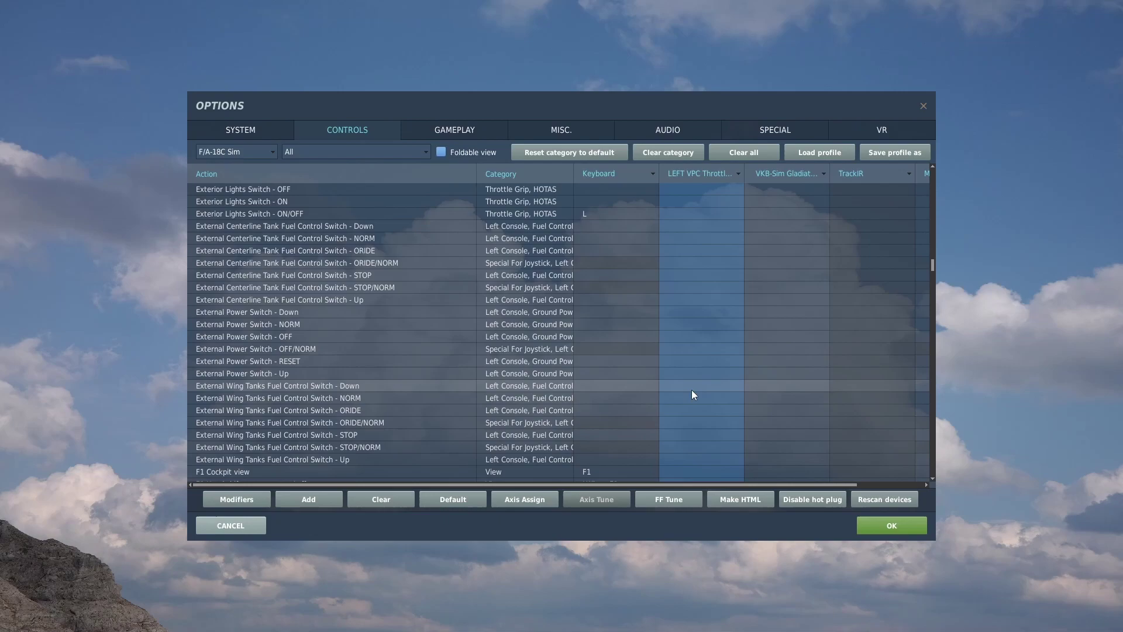
pyautogui.scroll(-2, 691, 389)
pyautogui.scroll(-2, 692, 391)
pyautogui.scroll(-4, 690, 391)
pyautogui.scroll(-2, 690, 391)
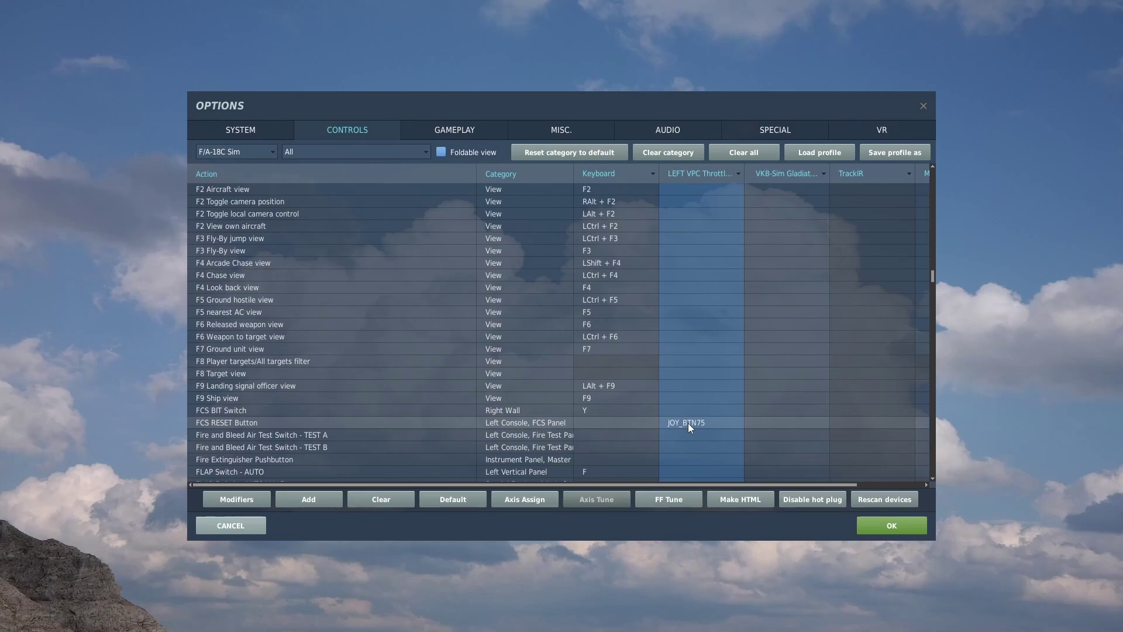
pyautogui.scroll(-2, 689, 423)
pyautogui.scroll(-3, 702, 412)
pyautogui.scroll(-3, 728, 391)
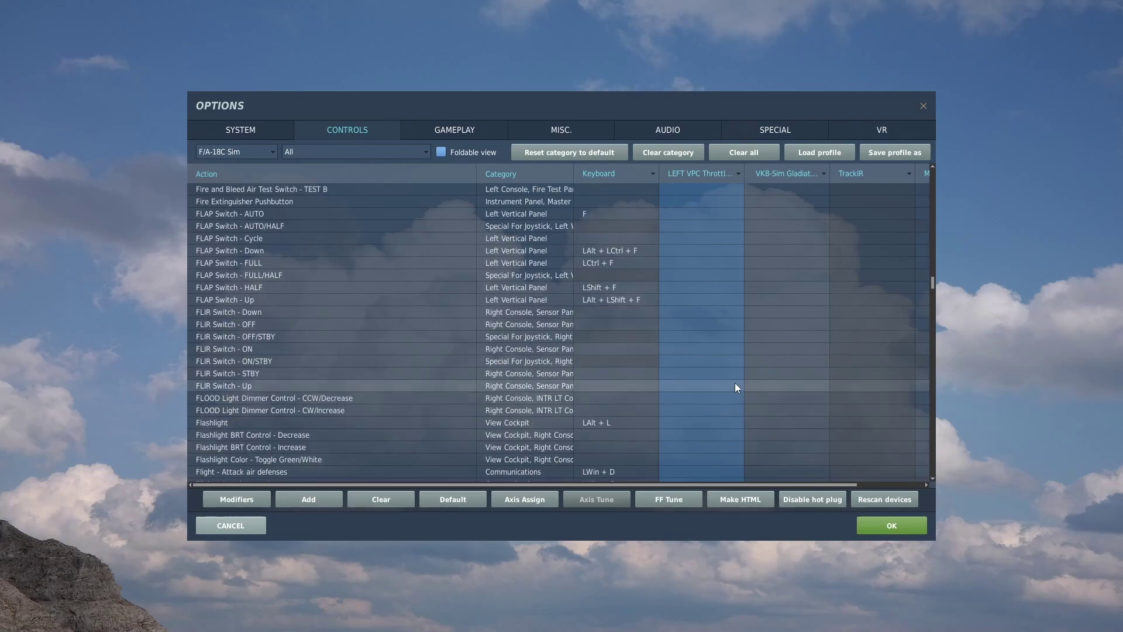
pyautogui.scroll(-4, 735, 383)
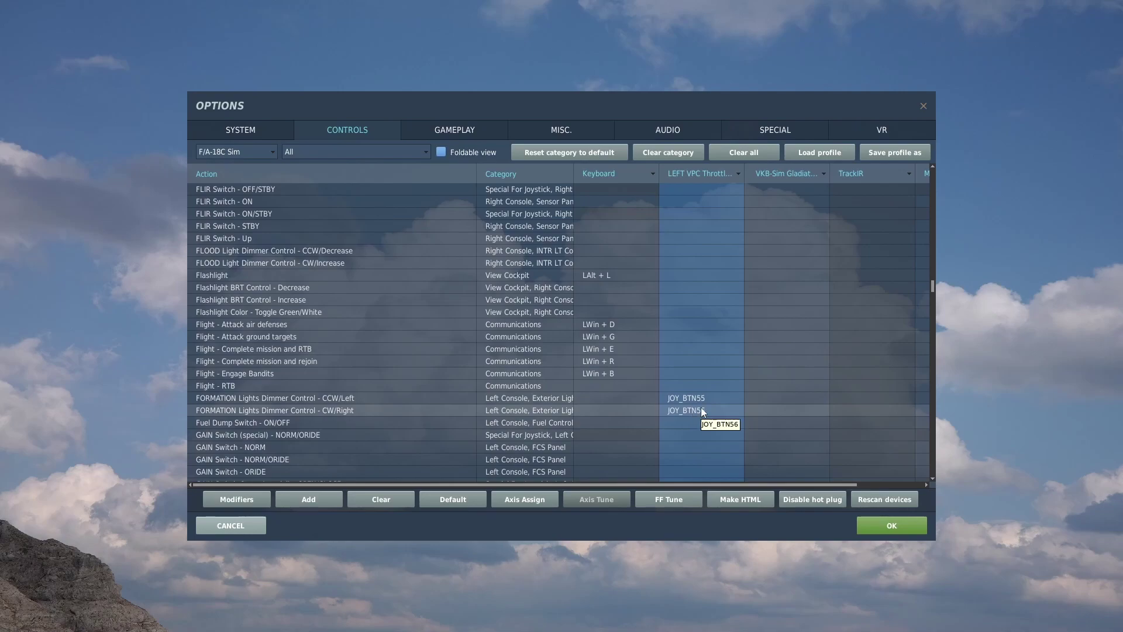
pyautogui.scroll(-1, 701, 411)
pyautogui.scroll(-3, 701, 412)
pyautogui.scroll(-2, 701, 412)
pyautogui.scroll(-2, 701, 411)
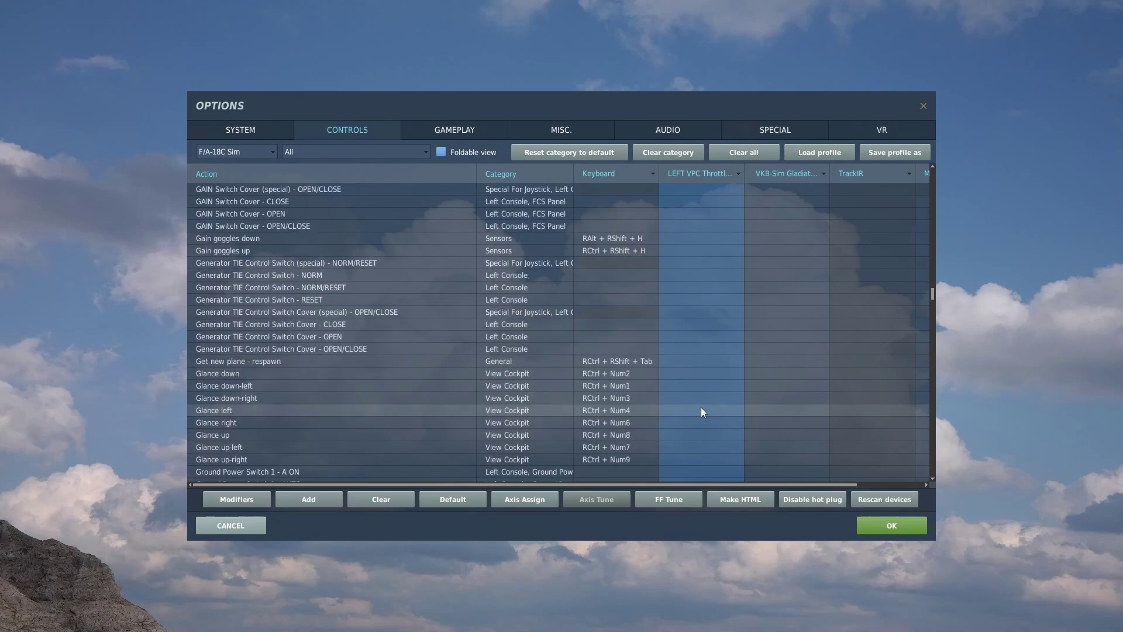
pyautogui.scroll(-3, 701, 411)
pyautogui.scroll(-1, 701, 412)
pyautogui.scroll(-5, 701, 411)
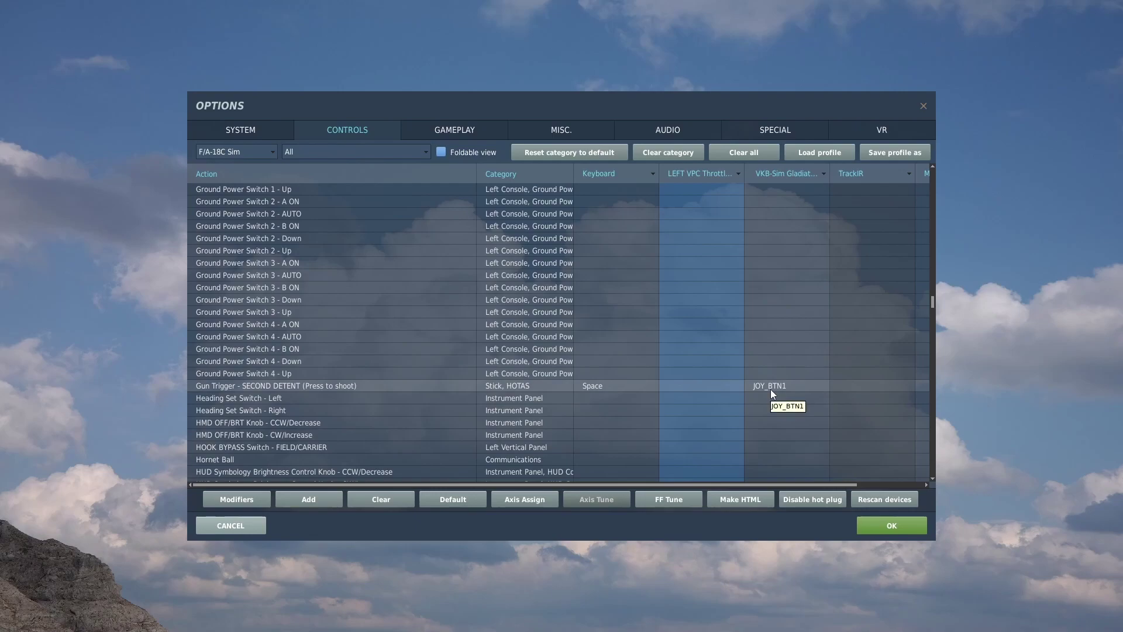
pyautogui.scroll(-1, 753, 392)
pyautogui.scroll(-2, 735, 398)
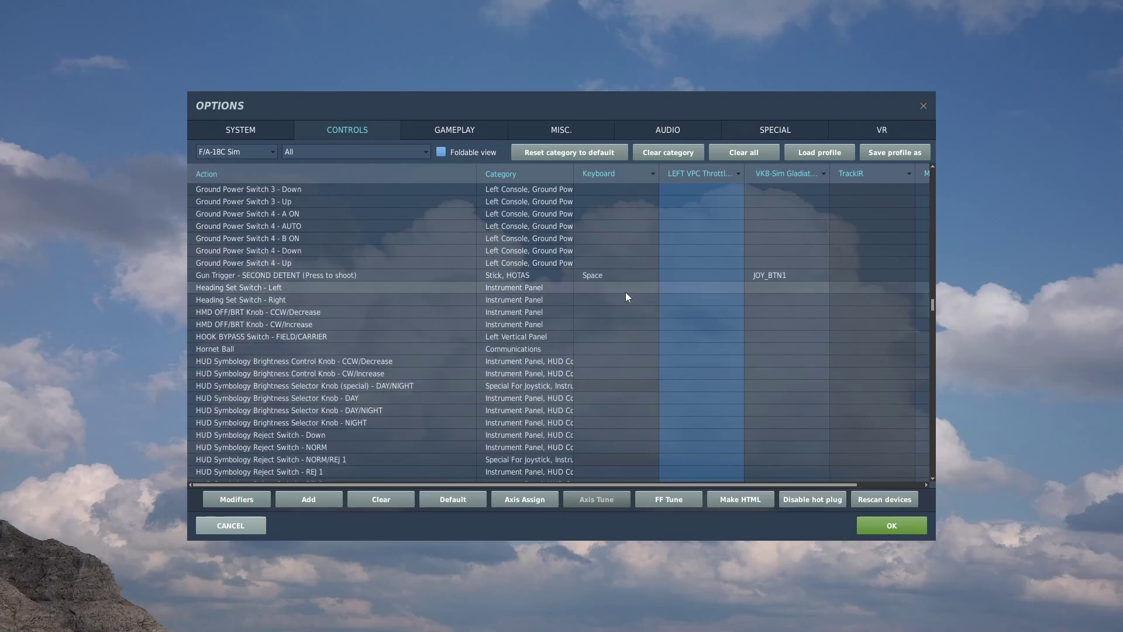
pyautogui.scroll(-2, 678, 294)
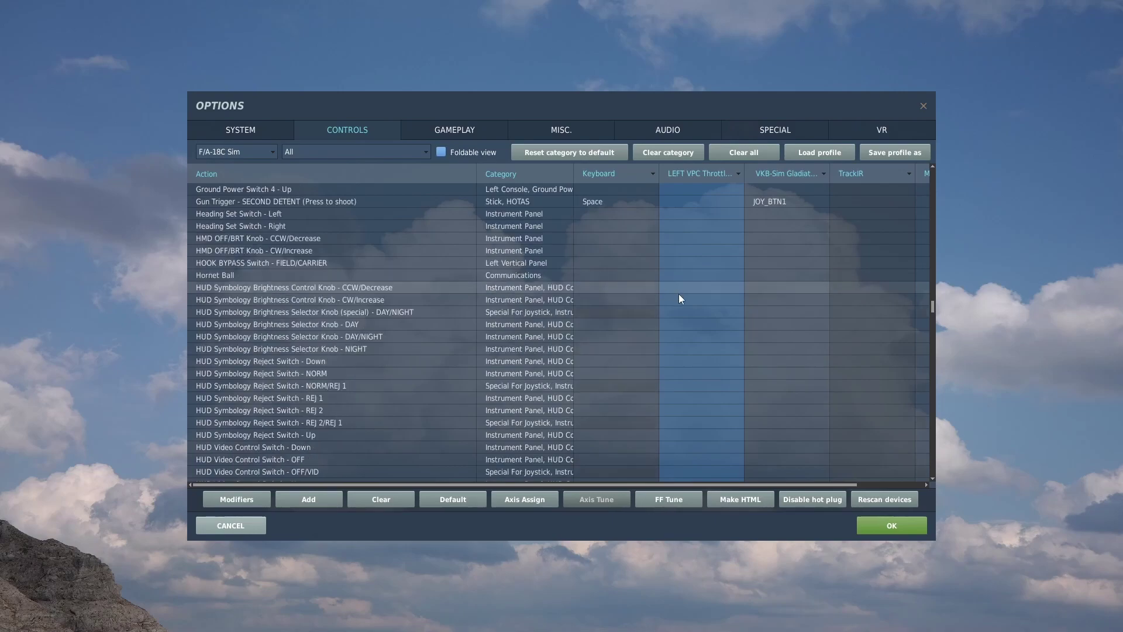
pyautogui.scroll(-3, 679, 296)
pyautogui.scroll(-3, 678, 298)
pyautogui.scroll(-4, 680, 299)
pyautogui.scroll(-4, 679, 300)
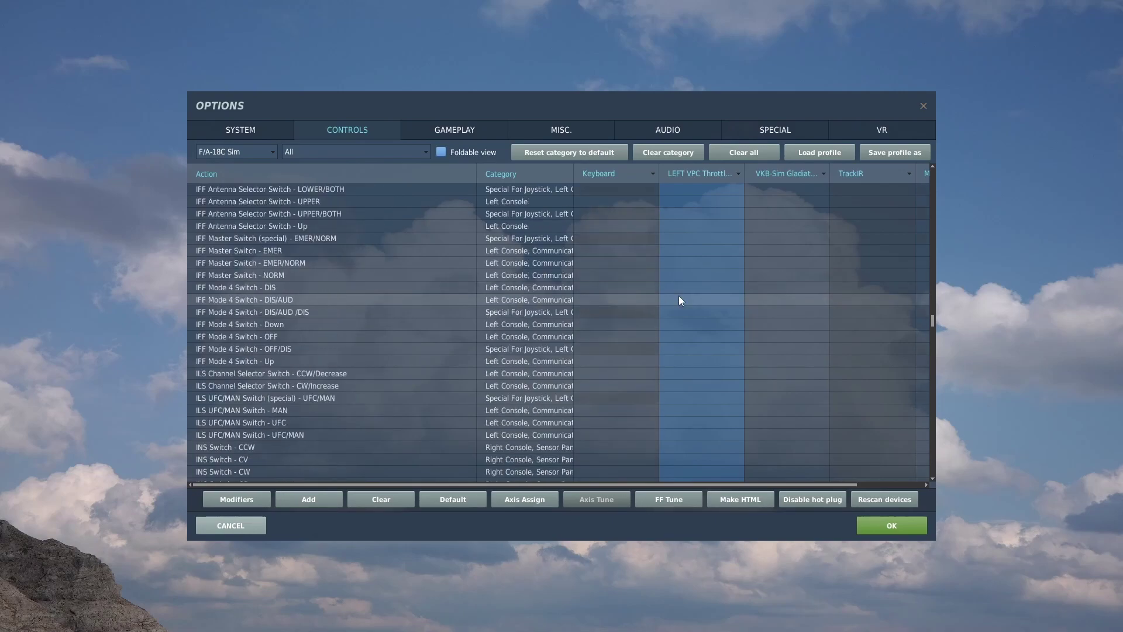
pyautogui.scroll(-4, 680, 300)
pyautogui.scroll(-2, 679, 299)
pyautogui.scroll(-1, 679, 299)
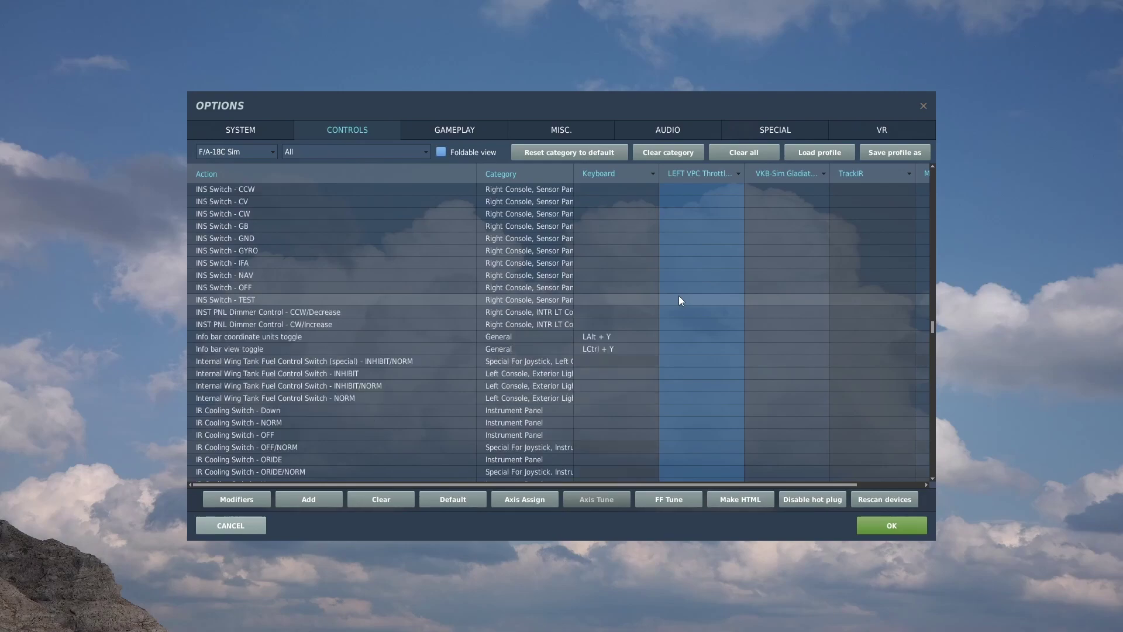
pyautogui.scroll(-3, 680, 299)
pyautogui.scroll(-2, 679, 298)
pyautogui.scroll(-4, 678, 300)
pyautogui.scroll(-3, 679, 300)
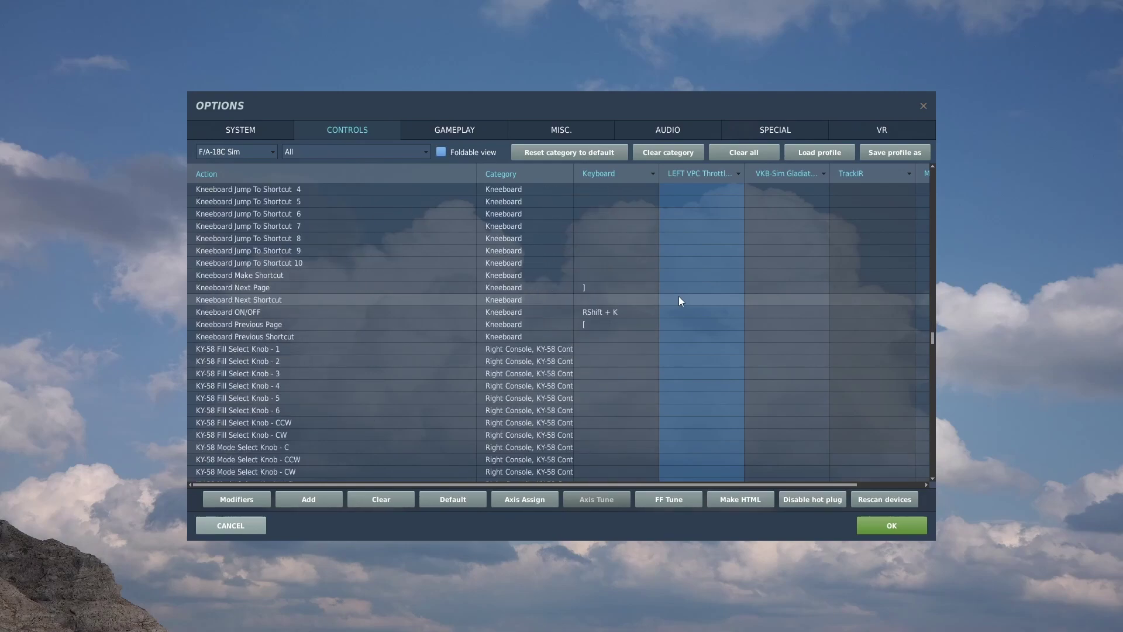
pyautogui.scroll(-3, 678, 300)
pyautogui.scroll(-3, 678, 300)
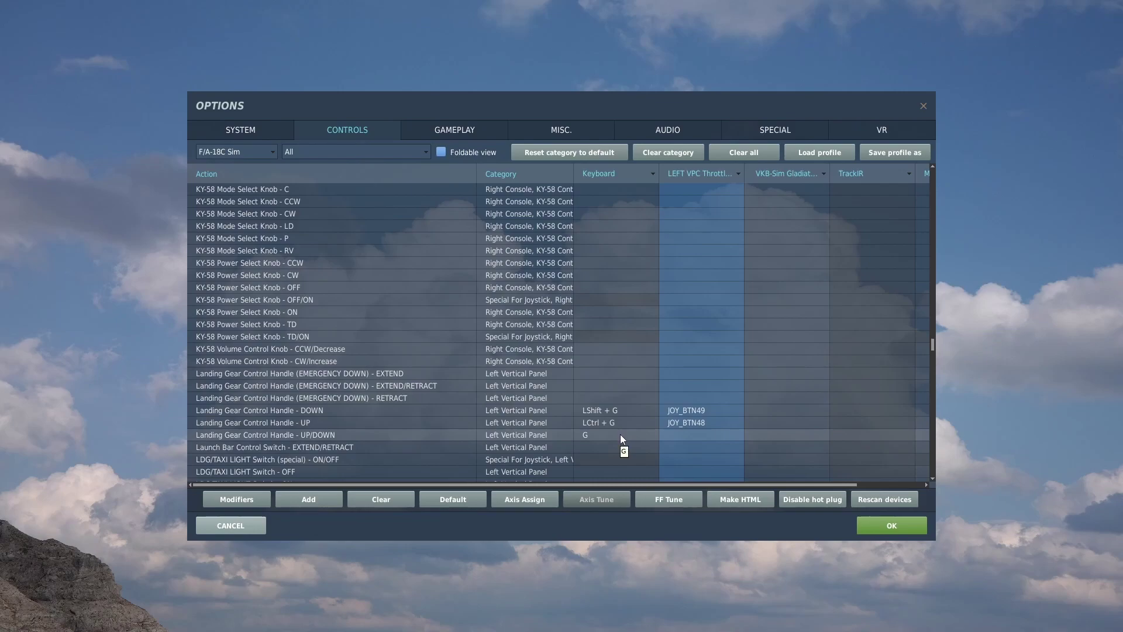
pyautogui.scroll(-2, 637, 423)
pyautogui.scroll(-3, 661, 403)
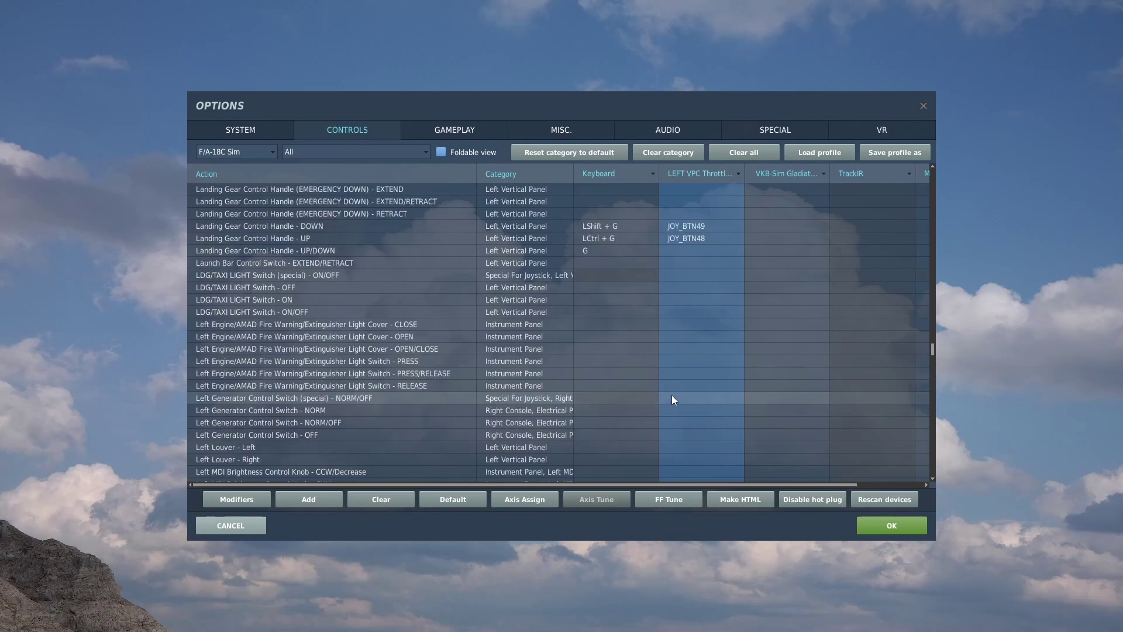
pyautogui.scroll(-3, 678, 389)
pyautogui.scroll(-2, 694, 379)
pyautogui.scroll(-5, 703, 376)
pyautogui.scroll(-3, 704, 376)
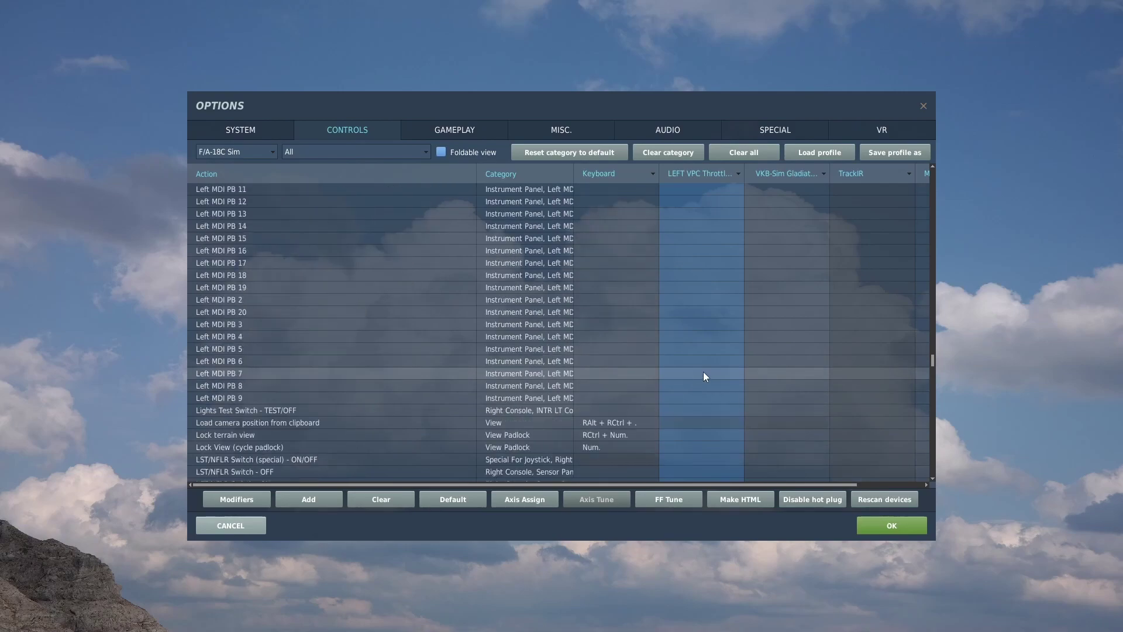
pyautogui.scroll(-1, 704, 377)
pyautogui.scroll(-2, 703, 376)
pyautogui.scroll(-1, 704, 376)
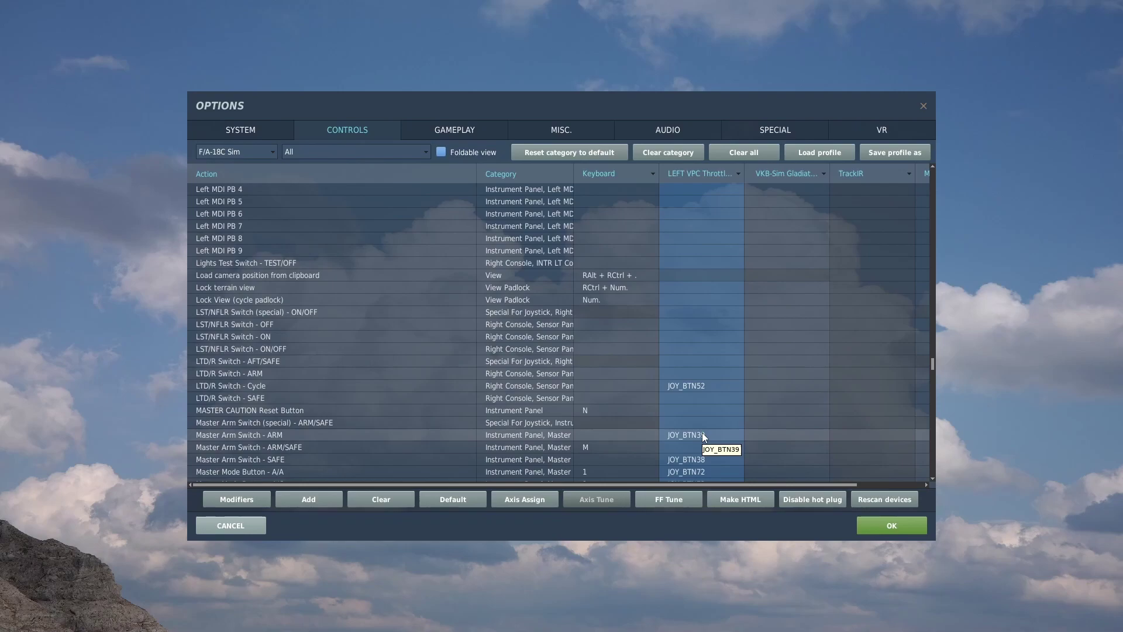
pyautogui.scroll(-1, 702, 432)
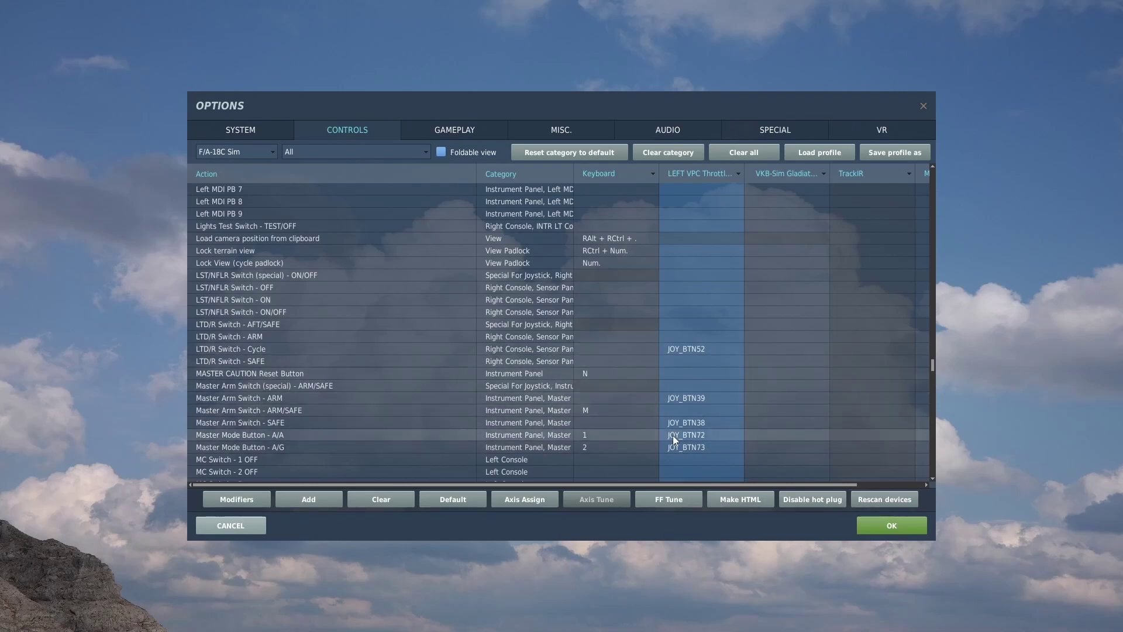
pyautogui.scroll(-1, 673, 435)
pyautogui.scroll(-4, 680, 427)
pyautogui.scroll(-2, 679, 427)
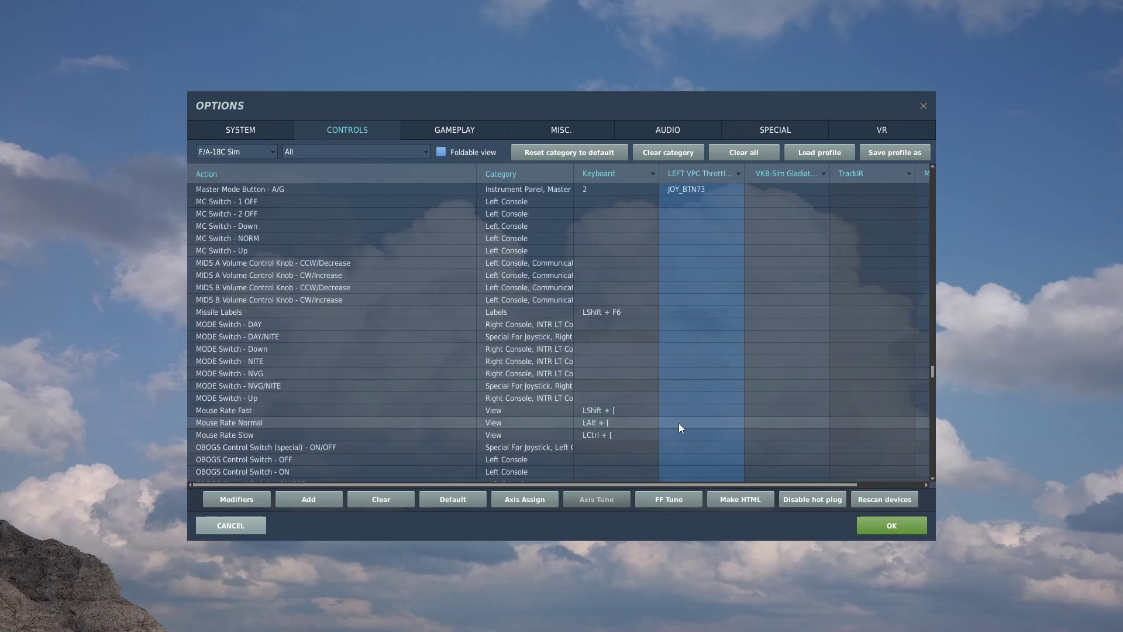
pyautogui.scroll(-4, 679, 428)
pyautogui.scroll(-1, 679, 427)
pyautogui.scroll(-1, 679, 423)
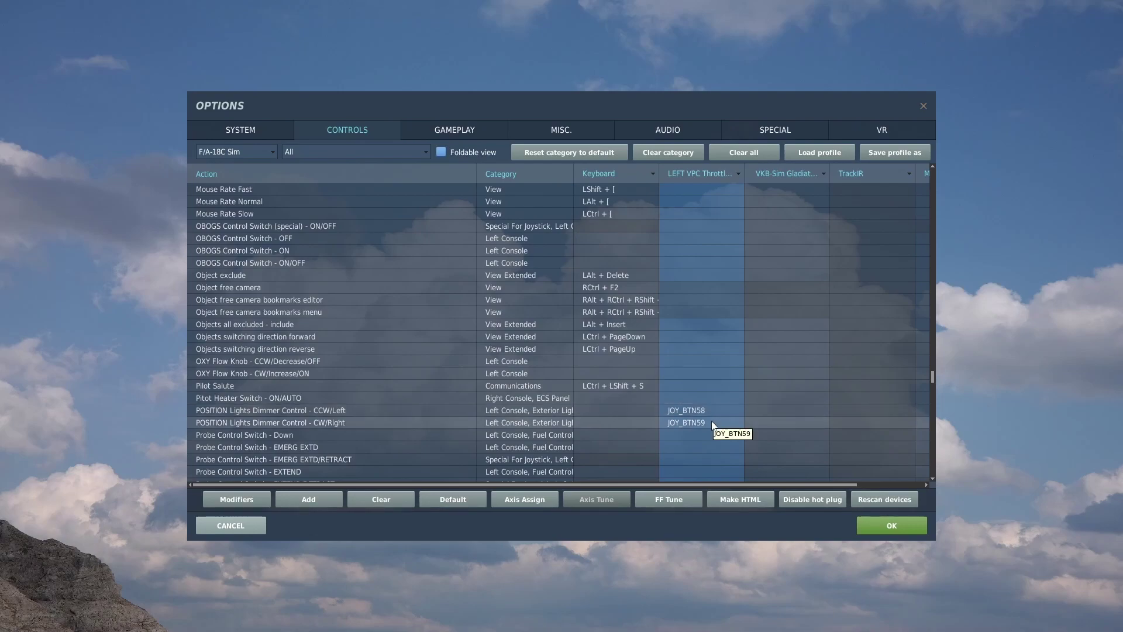
pyautogui.scroll(-1, 711, 419)
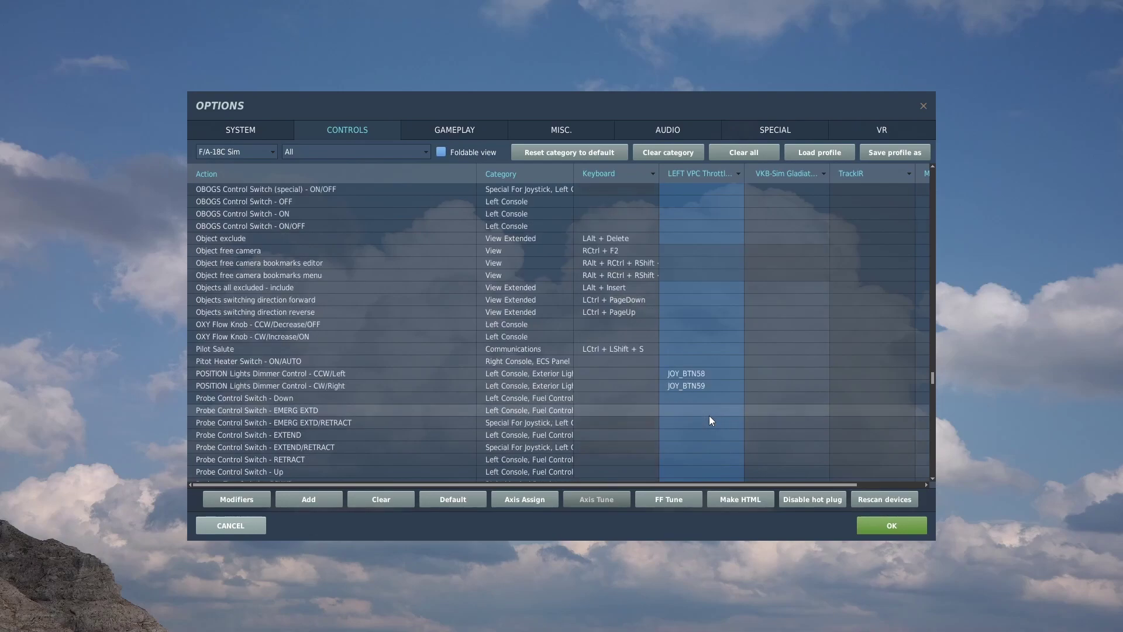
pyautogui.scroll(-4, 709, 416)
pyautogui.scroll(-3, 708, 414)
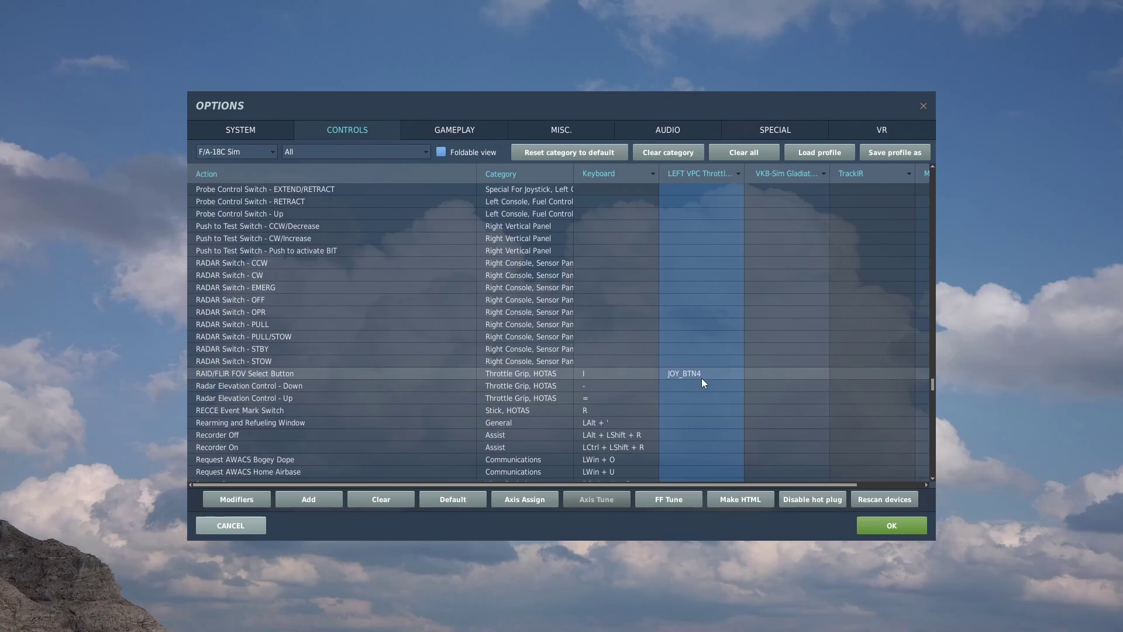
pyautogui.scroll(-3, 702, 383)
pyautogui.scroll(-3, 702, 383)
pyautogui.scroll(-3, 702, 382)
pyautogui.scroll(-3, 702, 383)
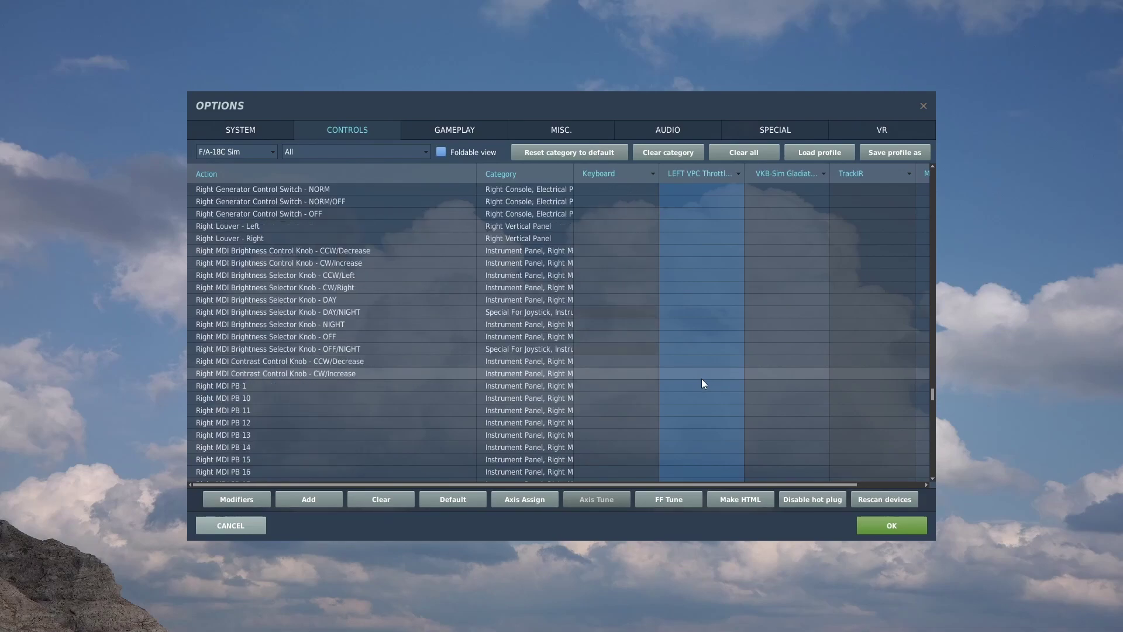
pyautogui.scroll(-3, 702, 382)
pyautogui.scroll(-3, 702, 383)
pyautogui.scroll(-3, 702, 382)
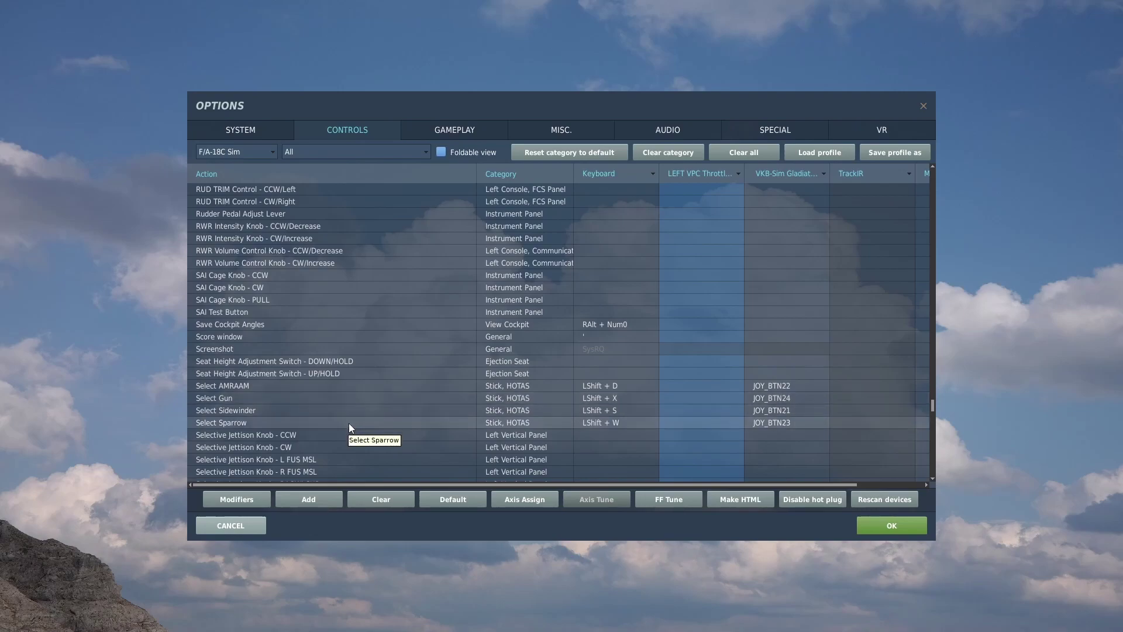
pyautogui.scroll(-1, 350, 423)
pyautogui.scroll(-2, 349, 423)
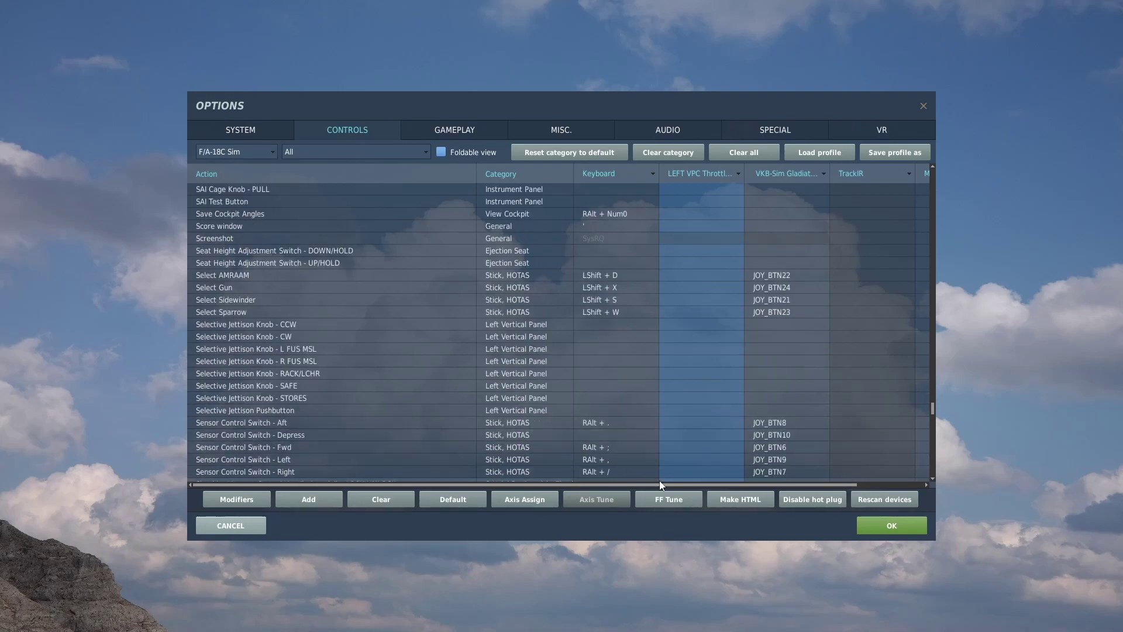
pyautogui.scroll(-2, 777, 412)
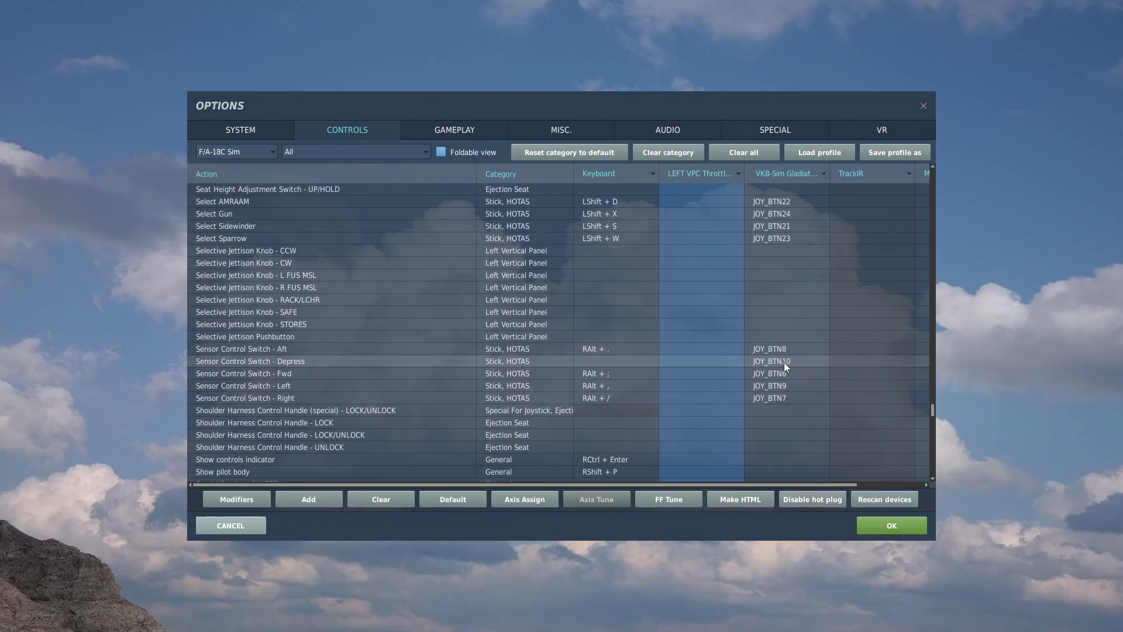
pyautogui.scroll(-1, 784, 362)
pyautogui.scroll(-2, 784, 362)
pyautogui.scroll(-1, 784, 363)
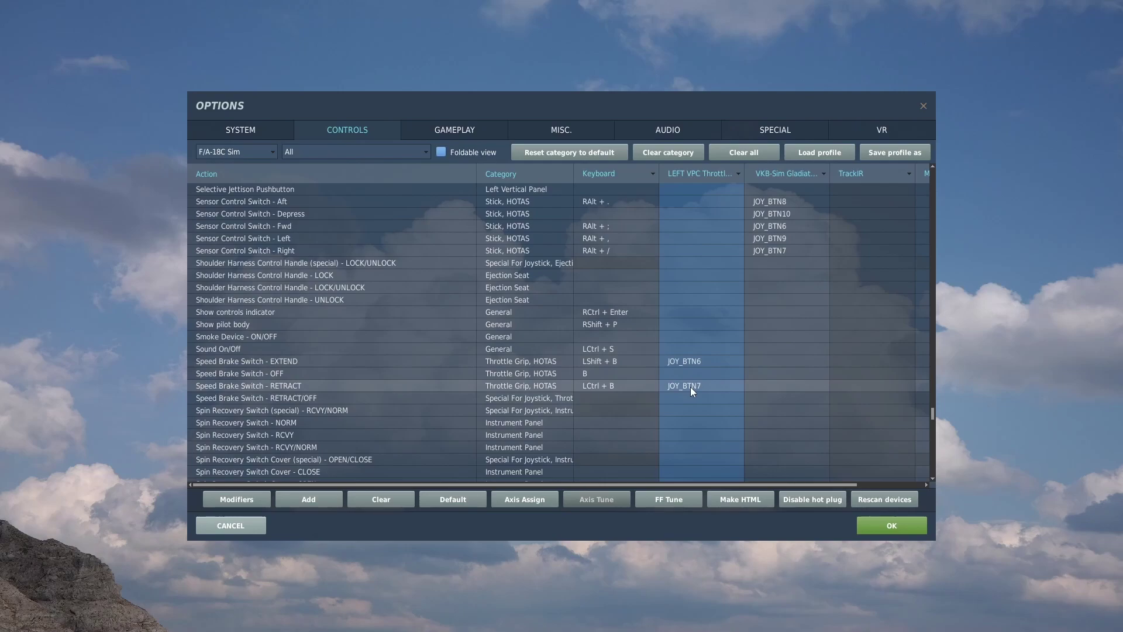
pyautogui.scroll(-1, 728, 388)
pyautogui.scroll(-2, 757, 391)
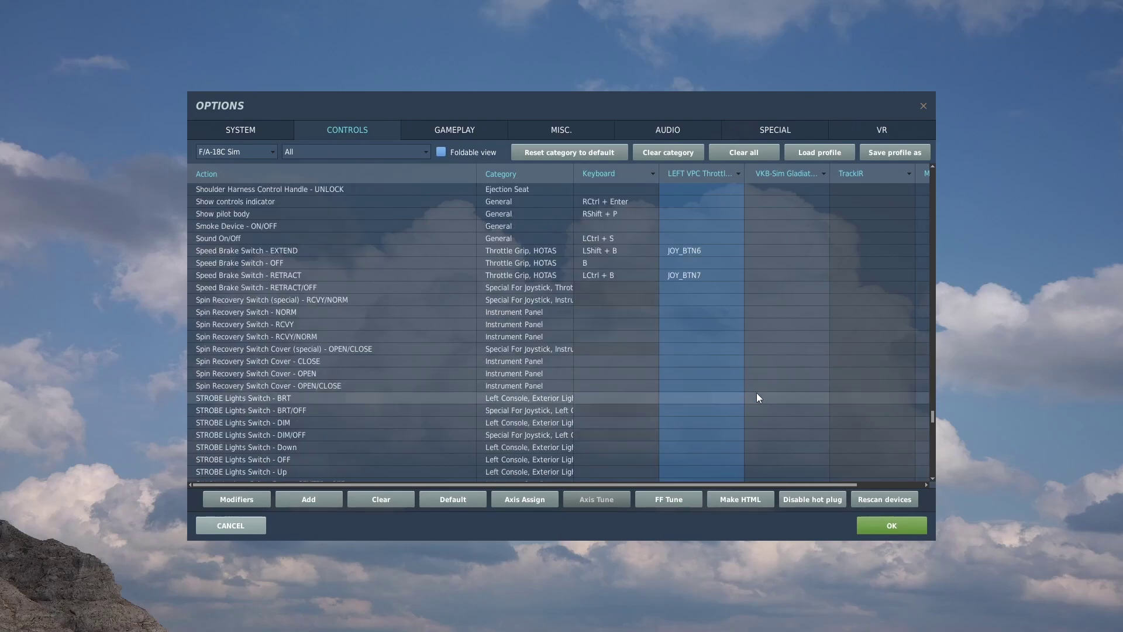
pyautogui.scroll(-2, 757, 397)
pyautogui.scroll(-2, 758, 398)
pyautogui.scroll(-5, 757, 398)
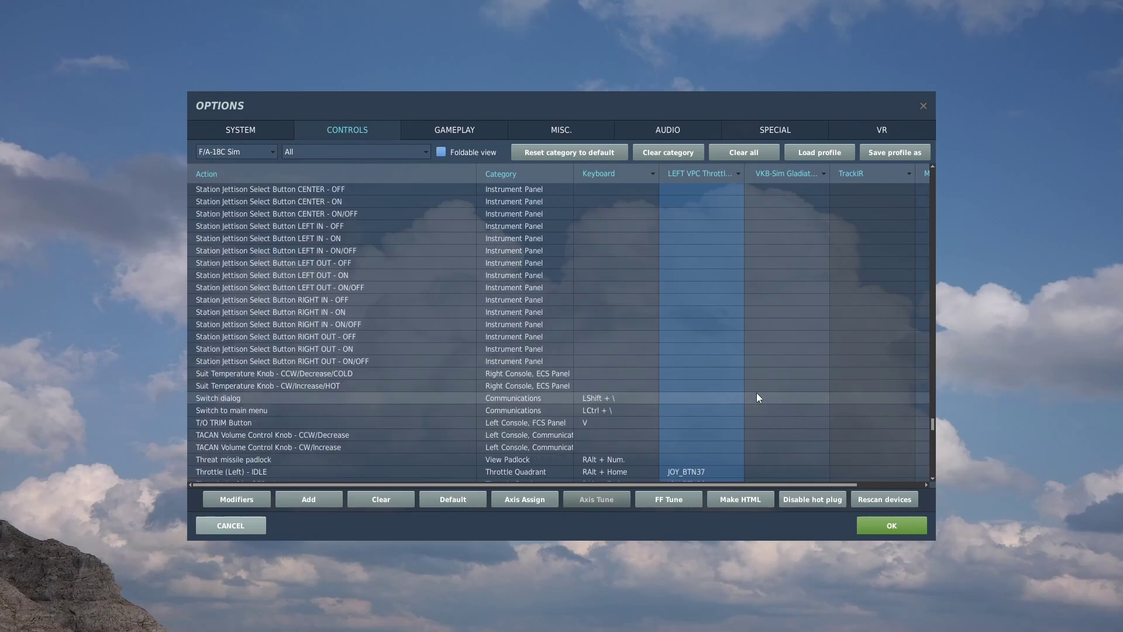
pyautogui.scroll(-3, 757, 398)
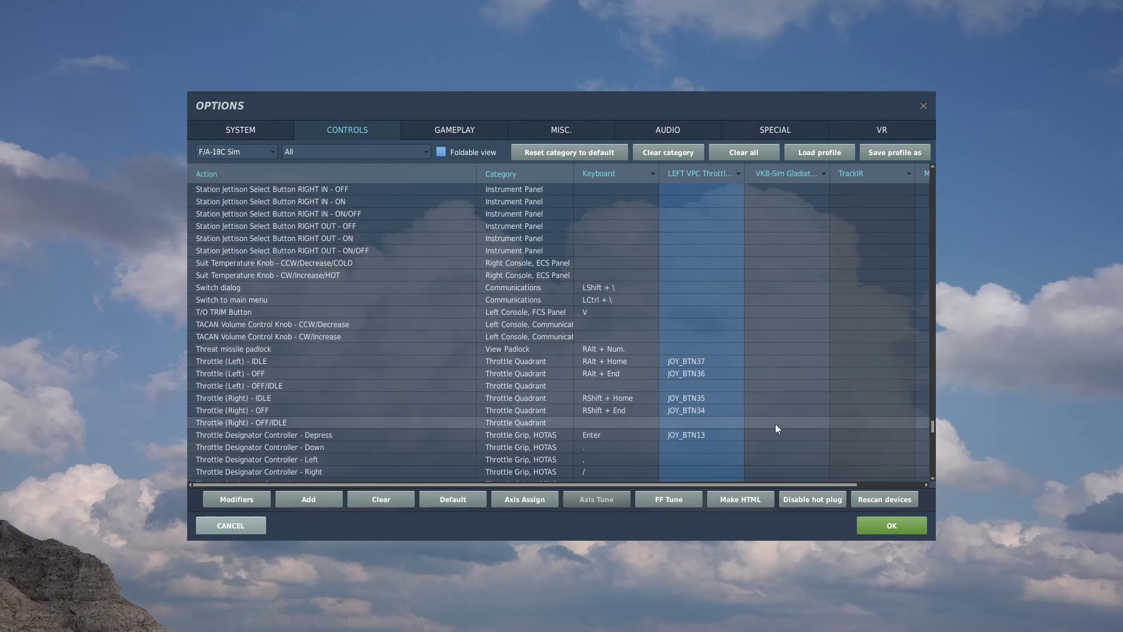
pyautogui.scroll(-1, 670, 438)
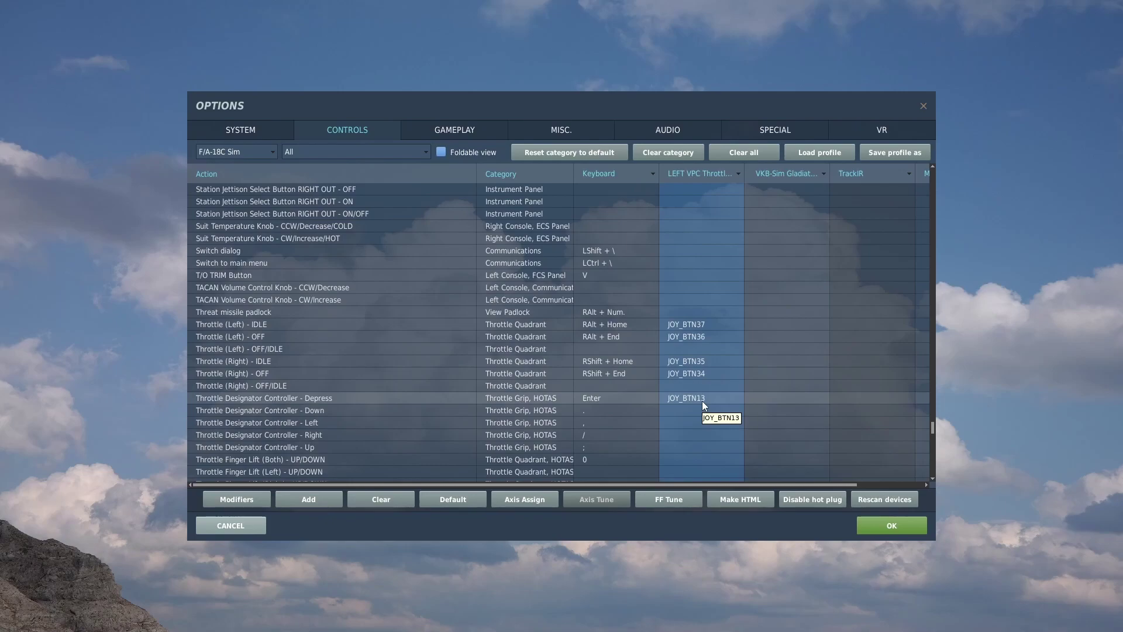
pyautogui.scroll(-1, 721, 405)
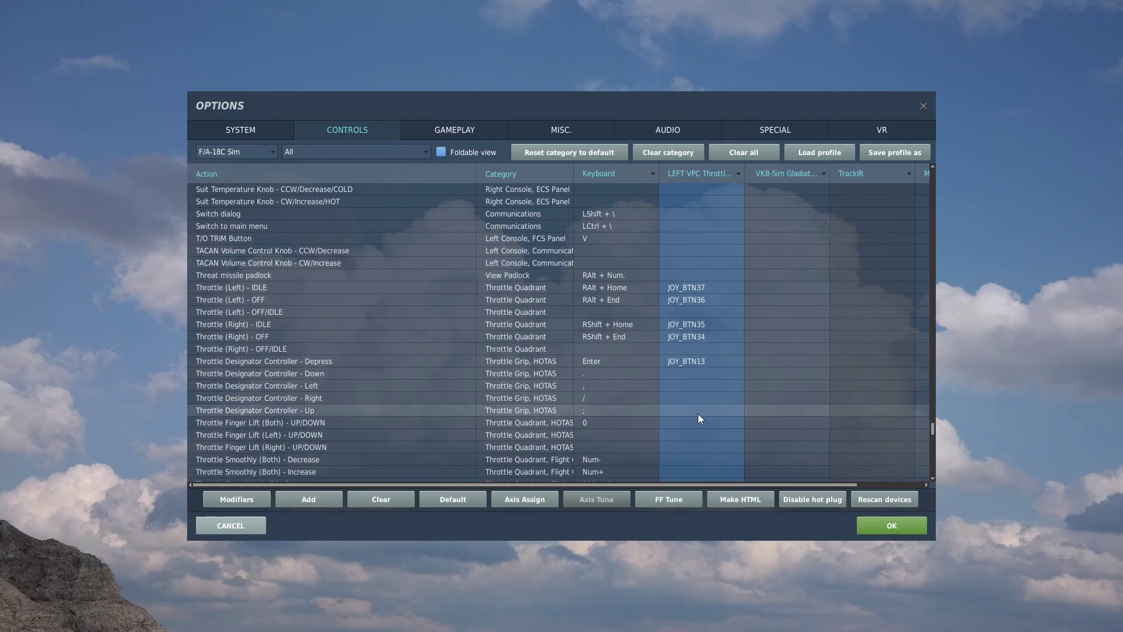
pyautogui.scroll(-1, 698, 413)
pyautogui.scroll(-5, 697, 414)
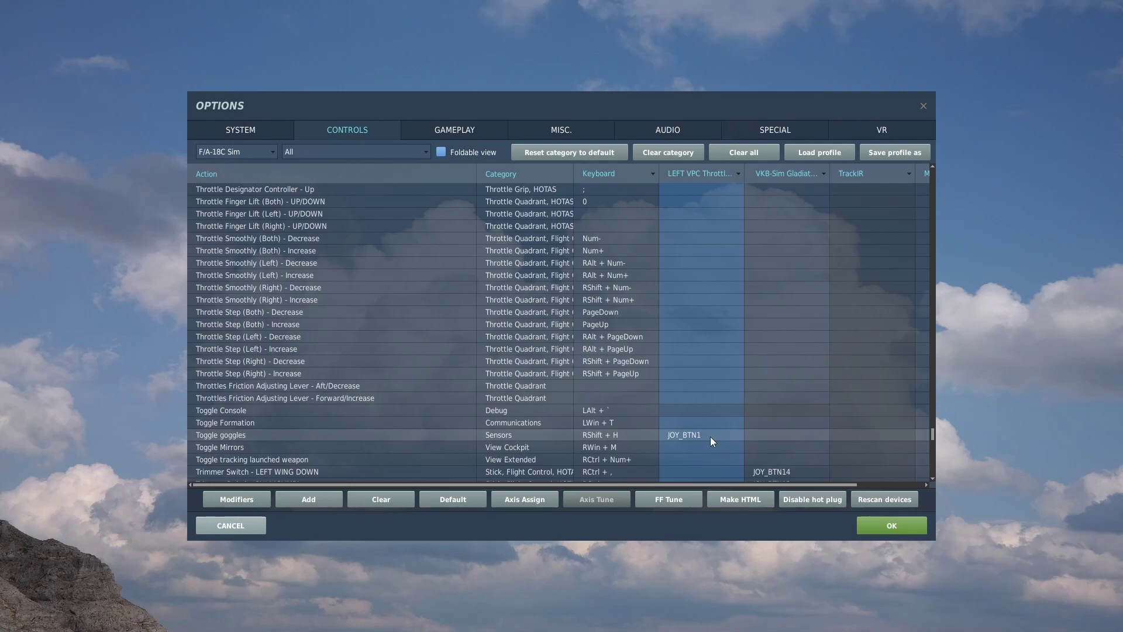
pyautogui.scroll(-1, 710, 436)
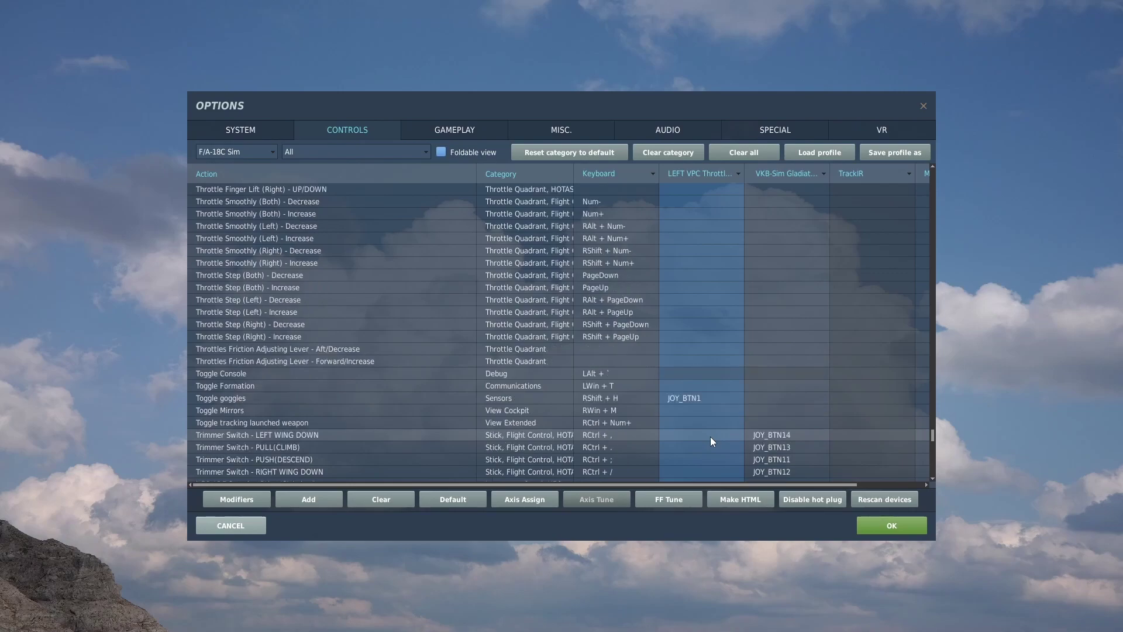
pyautogui.scroll(-2, 780, 433)
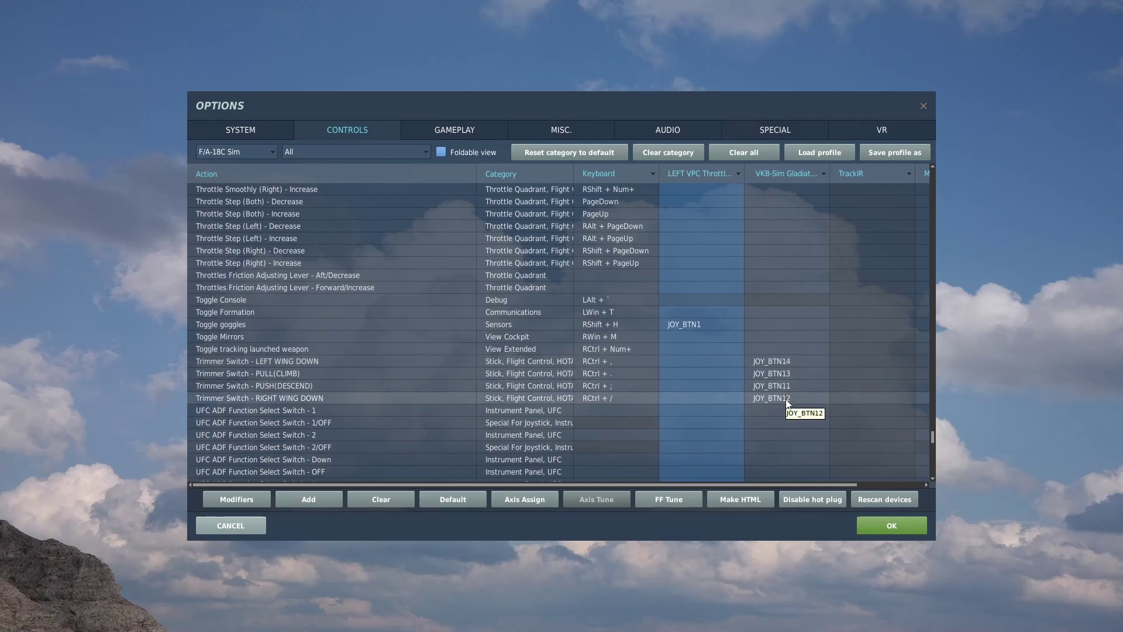
pyautogui.scroll(-2, 797, 384)
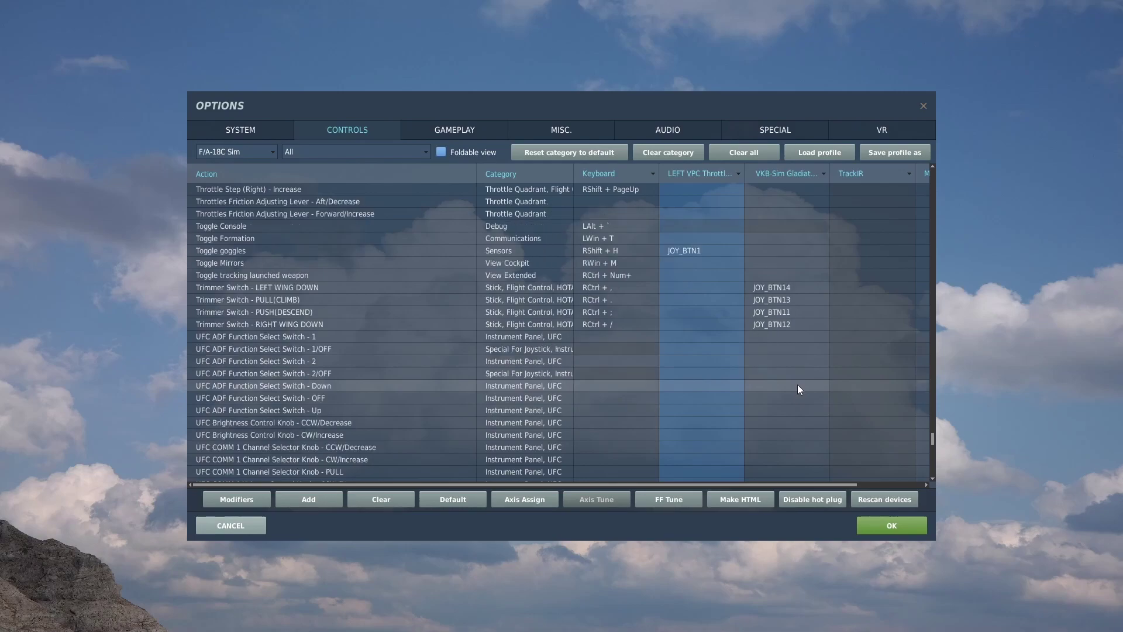
pyautogui.scroll(-2, 798, 384)
pyautogui.scroll(-2, 798, 385)
pyautogui.scroll(-5, 798, 388)
pyautogui.scroll(-4, 798, 387)
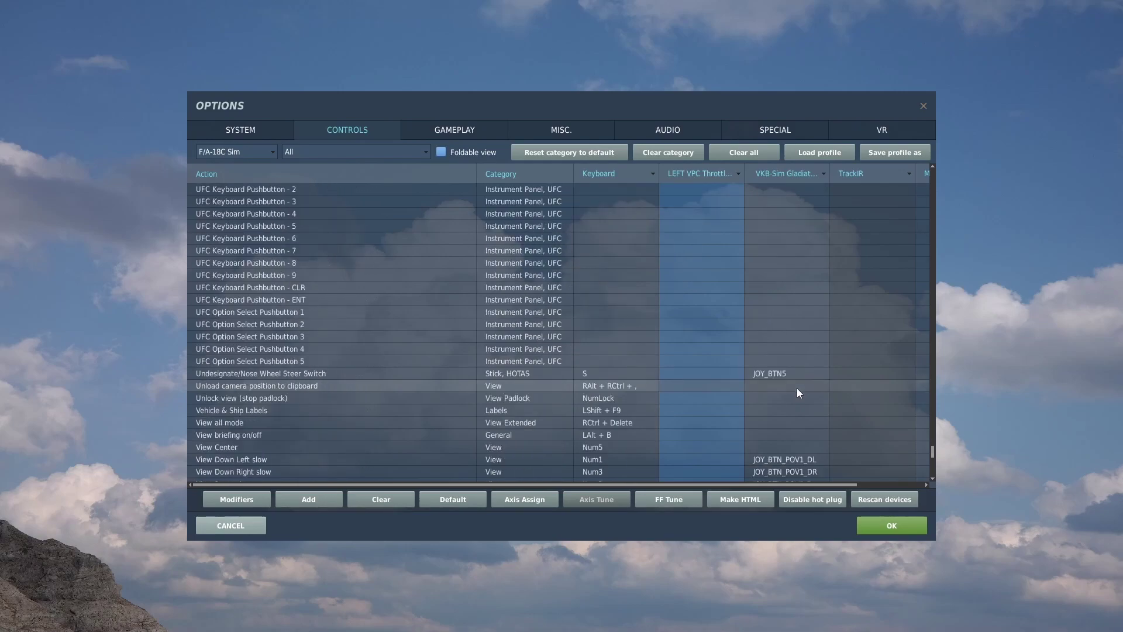
pyautogui.scroll(-1, 798, 392)
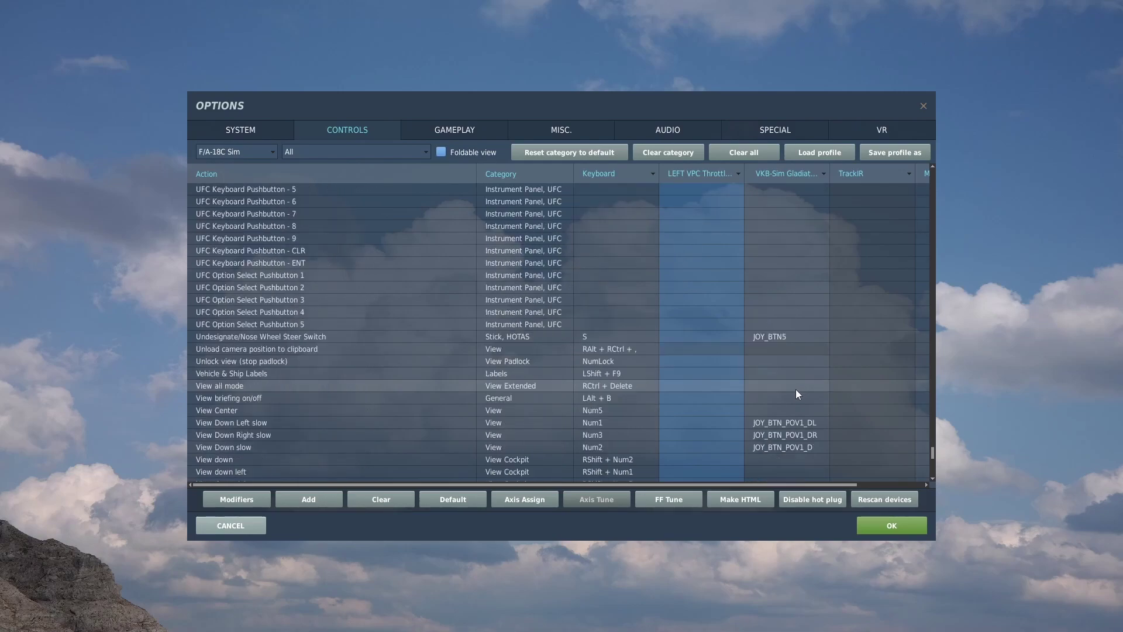